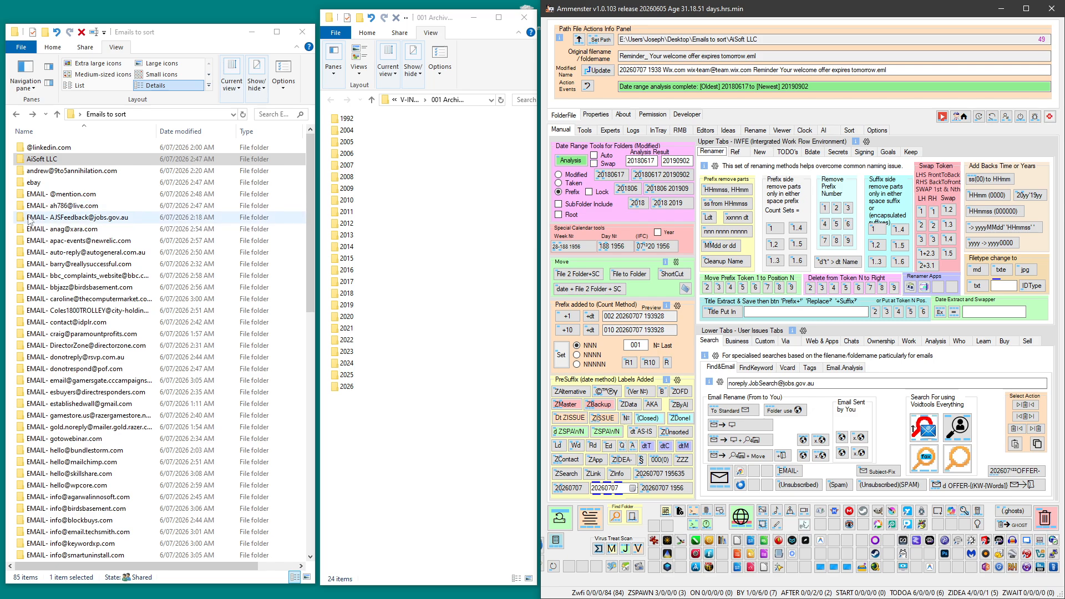
scroll(151, 436, down, 17)
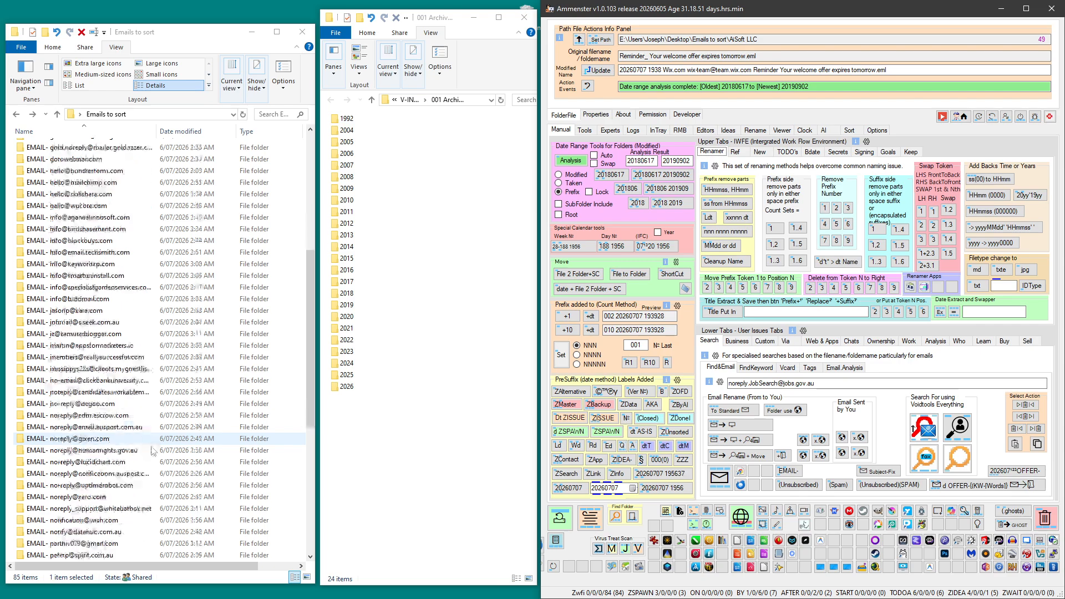
scroll(154, 454, up, 6)
scroll(153, 454, up, 7)
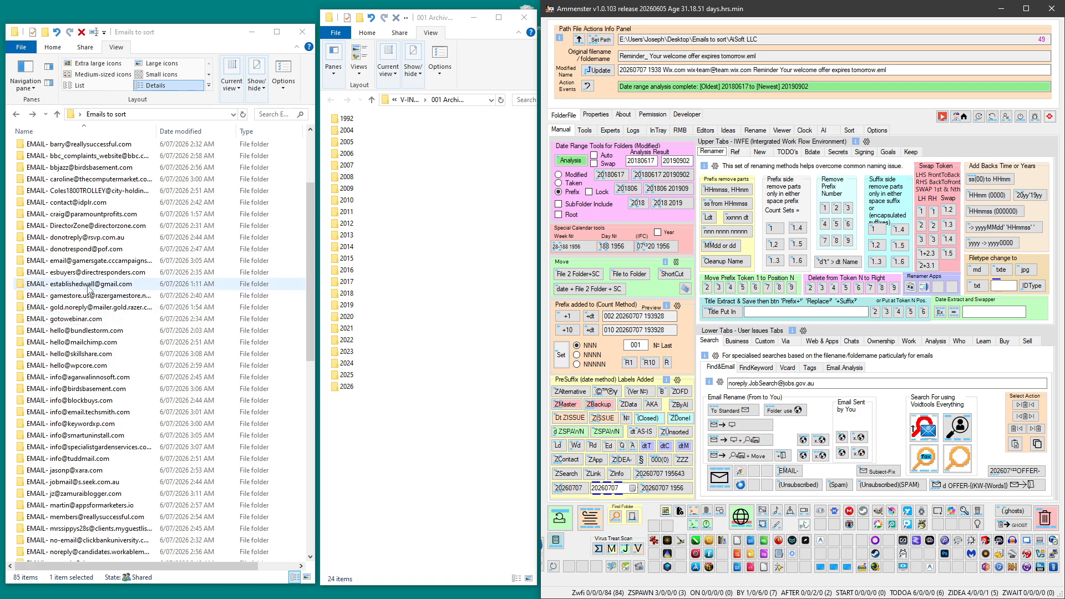
double_click(89, 284)
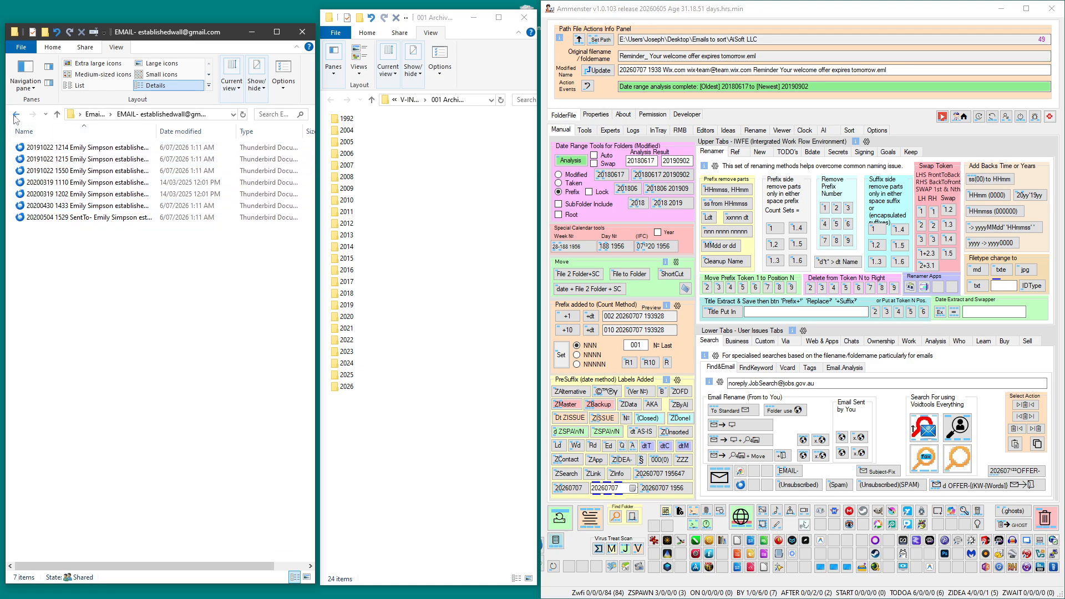
click(16, 117)
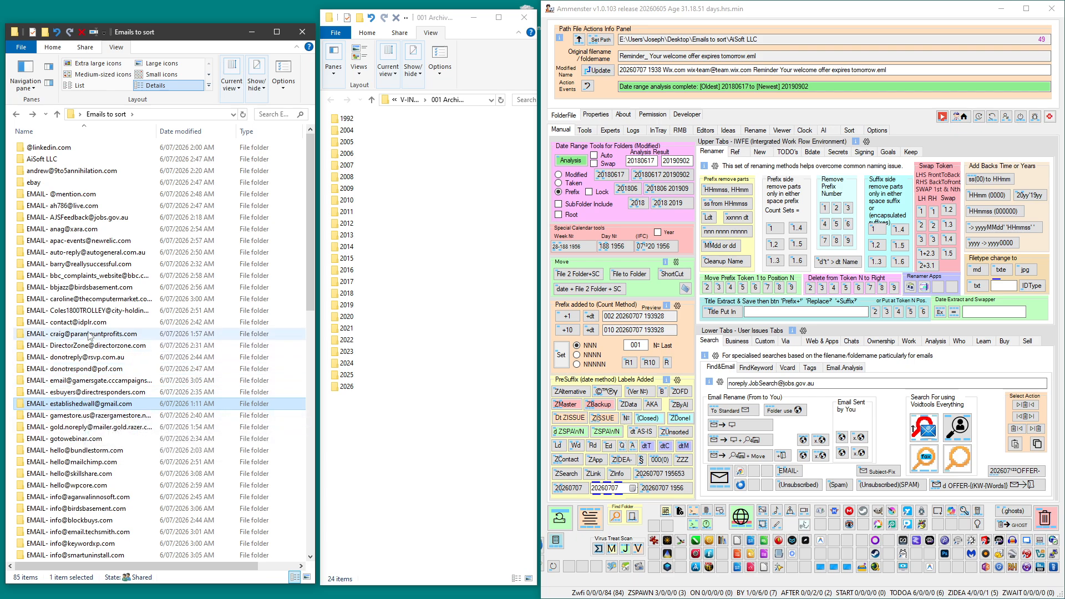
click(89, 325)
double_click(89, 325)
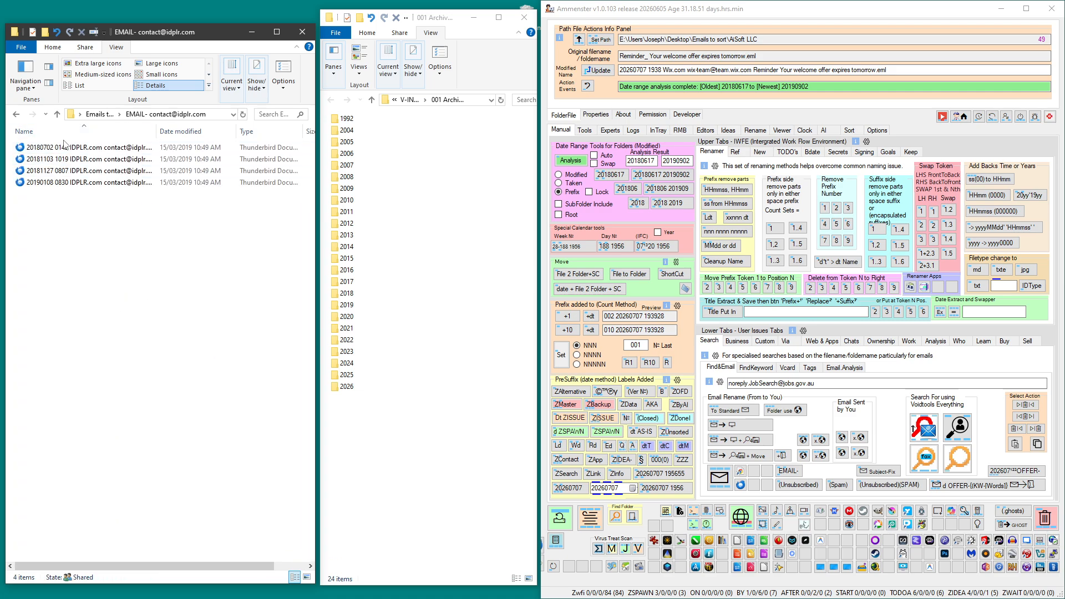
click(17, 116)
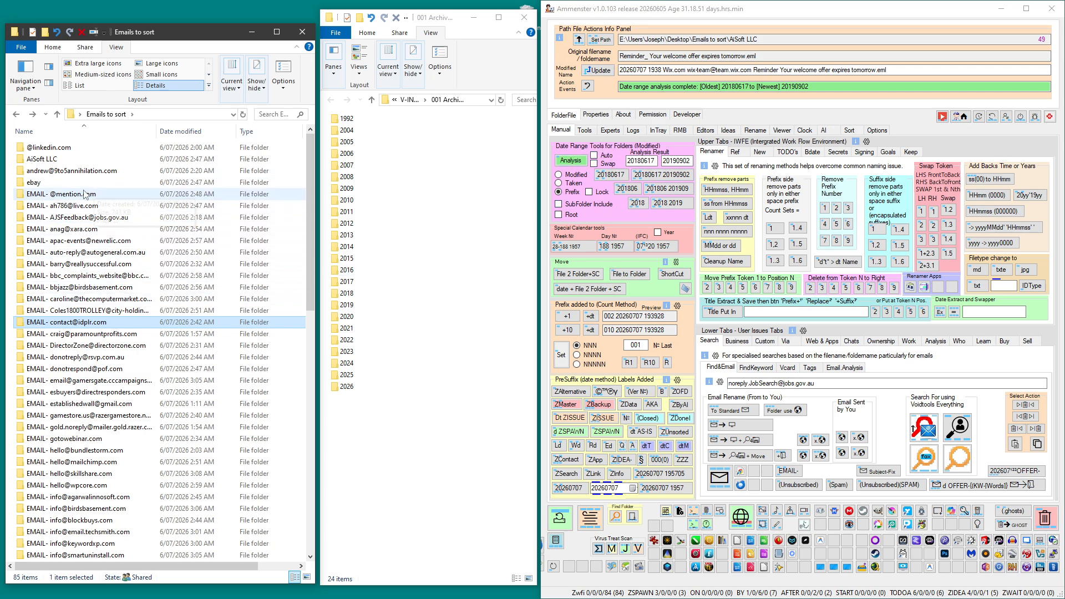
click(71, 195)
double_click(71, 196)
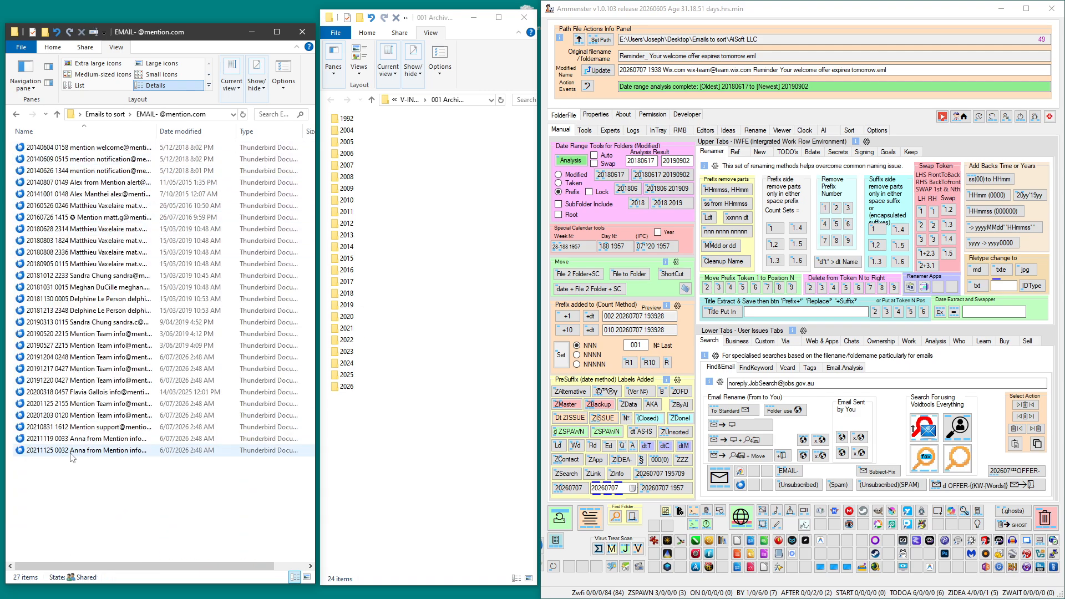
click(17, 115)
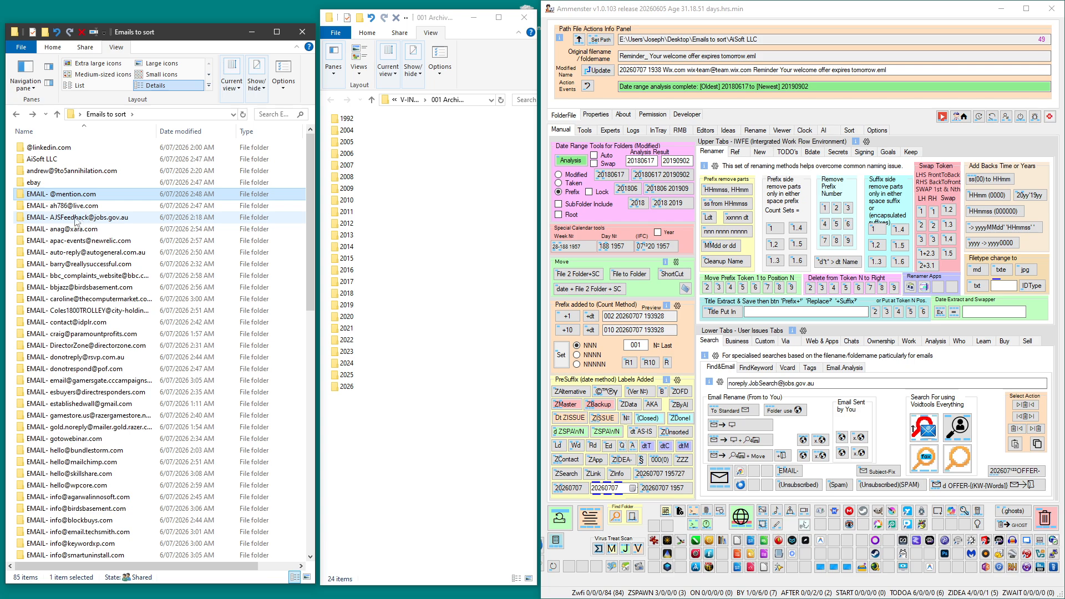
mouse_move(74, 220)
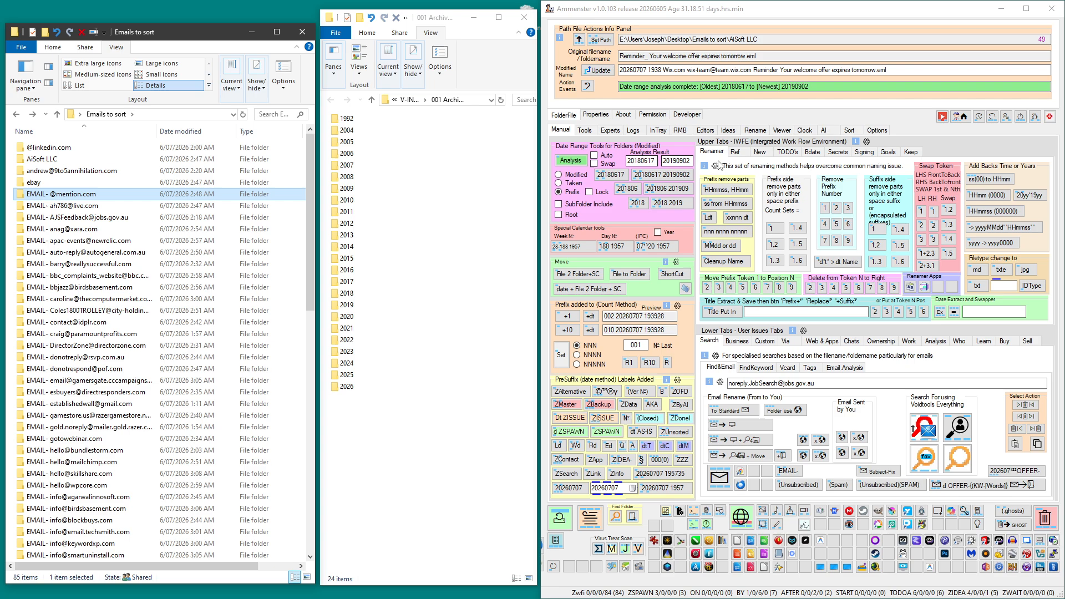
click(808, 153)
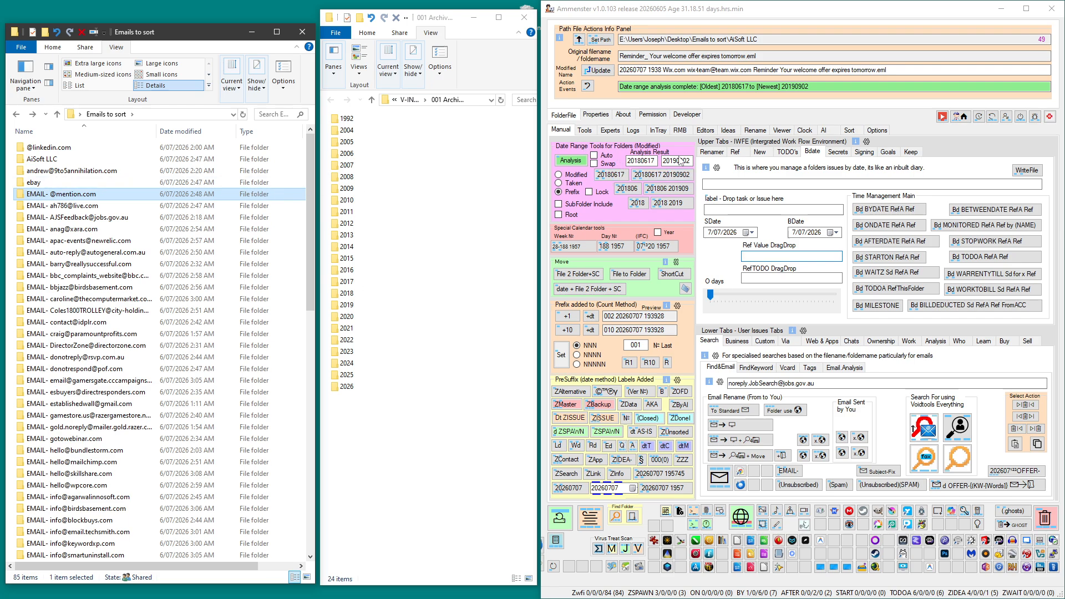
click(711, 151)
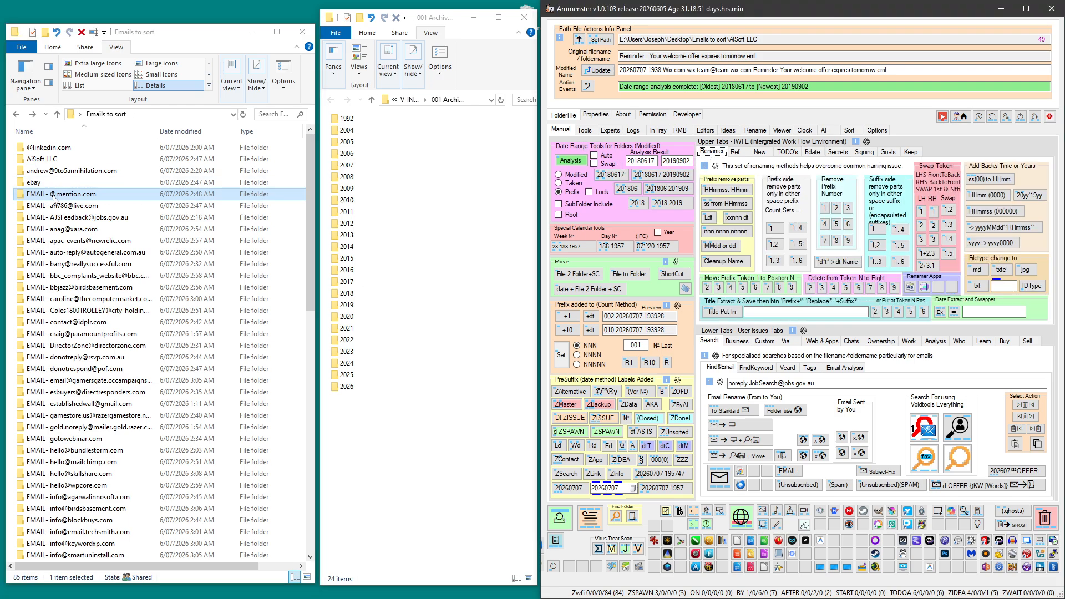
click(571, 161)
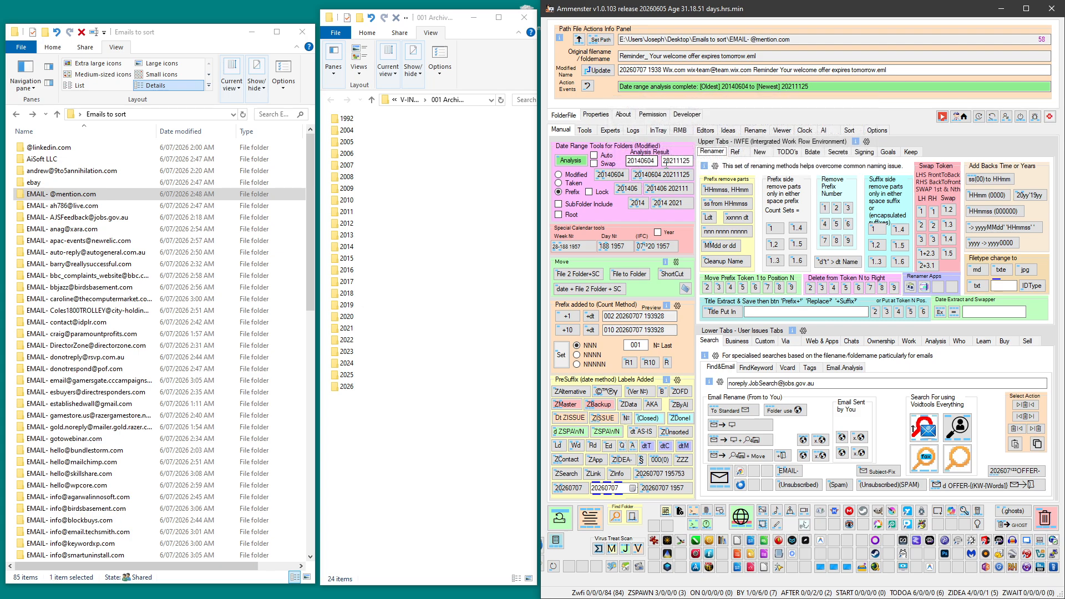
double_click(60, 195)
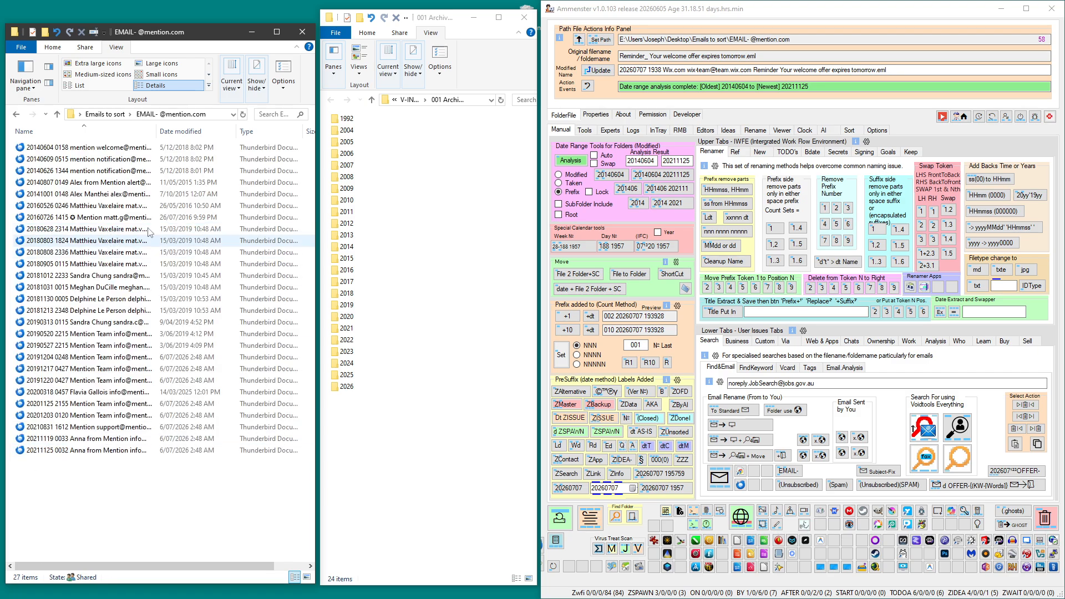
click(15, 115)
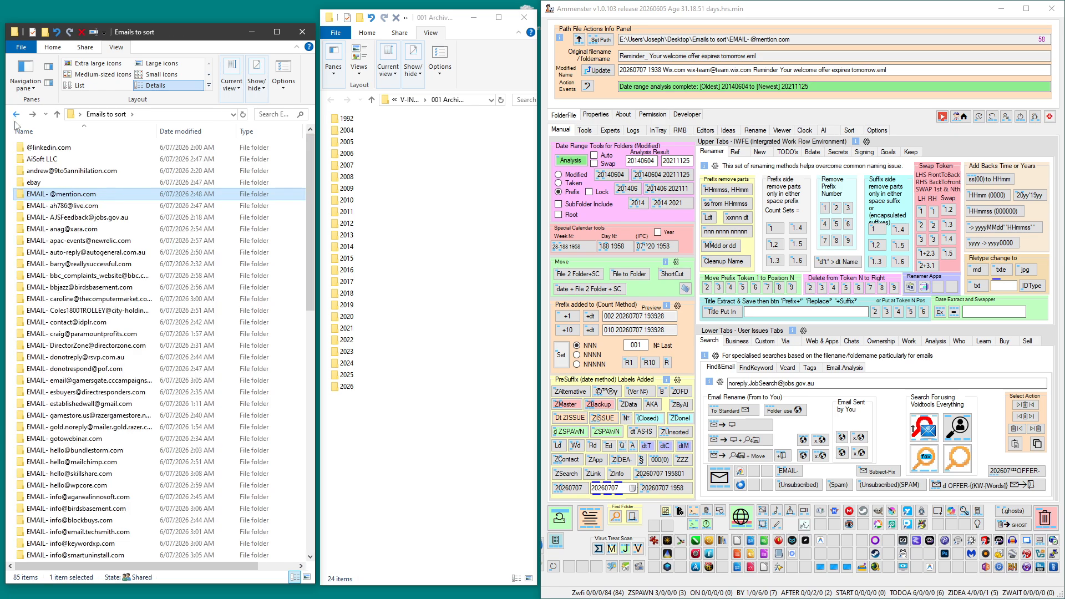
drag(56, 194, 342, 332)
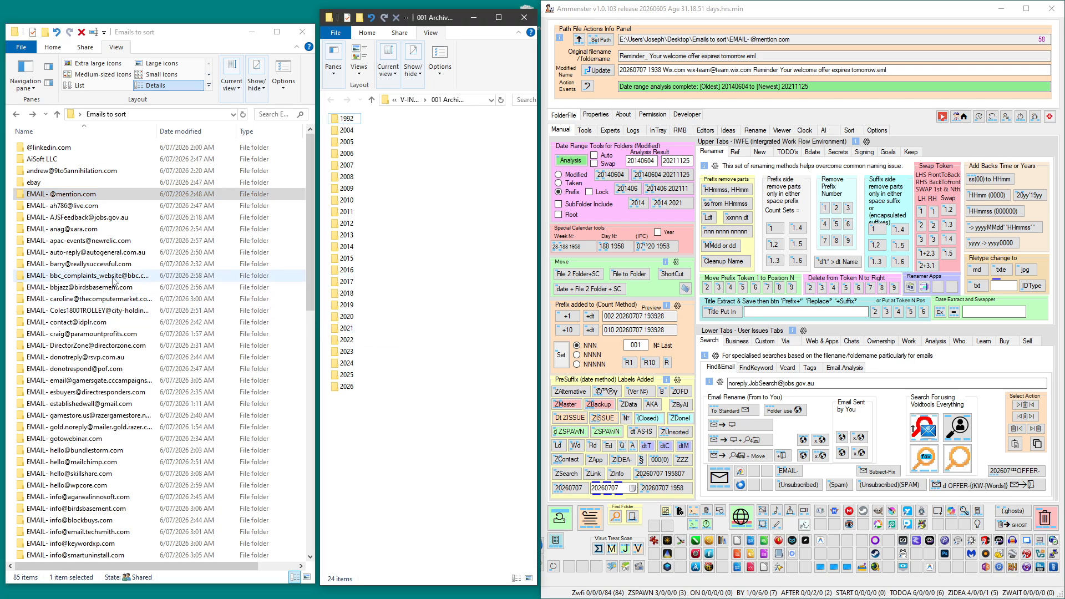
Analyse the date ranges of the live.com and jobs.gov.au sender folders and move them into archive folders 2018 and 2019 respectively.
drag(54, 194, 563, 159)
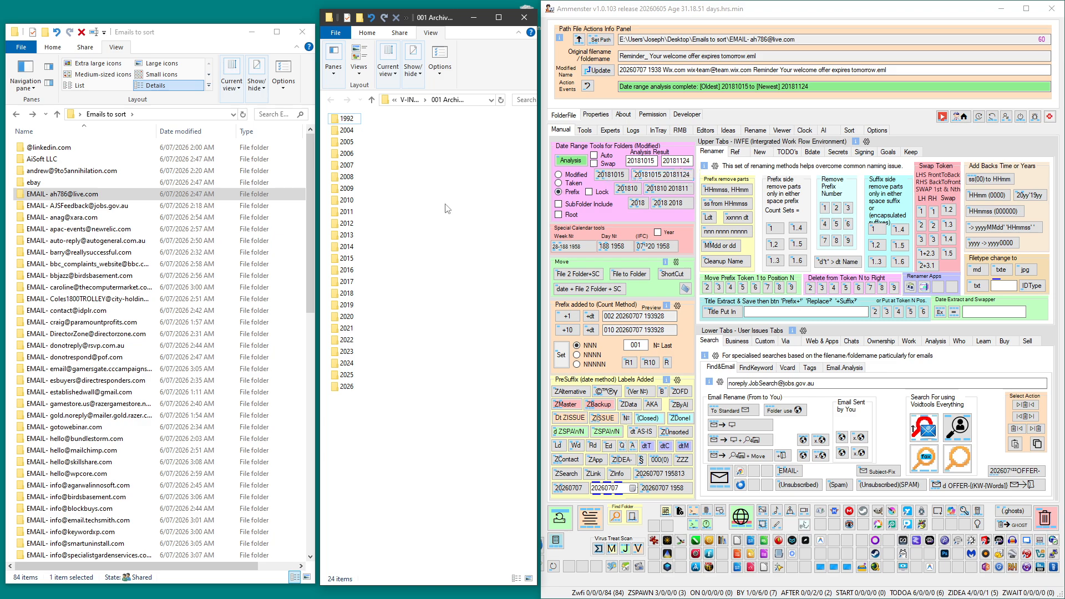
drag(60, 194, 351, 297)
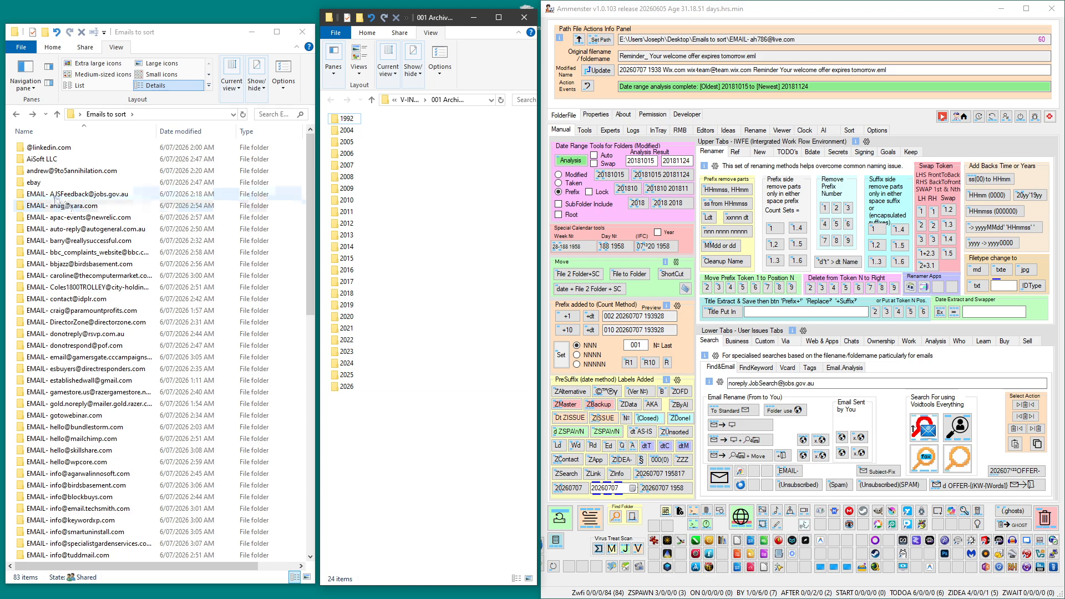
drag(55, 197, 577, 167)
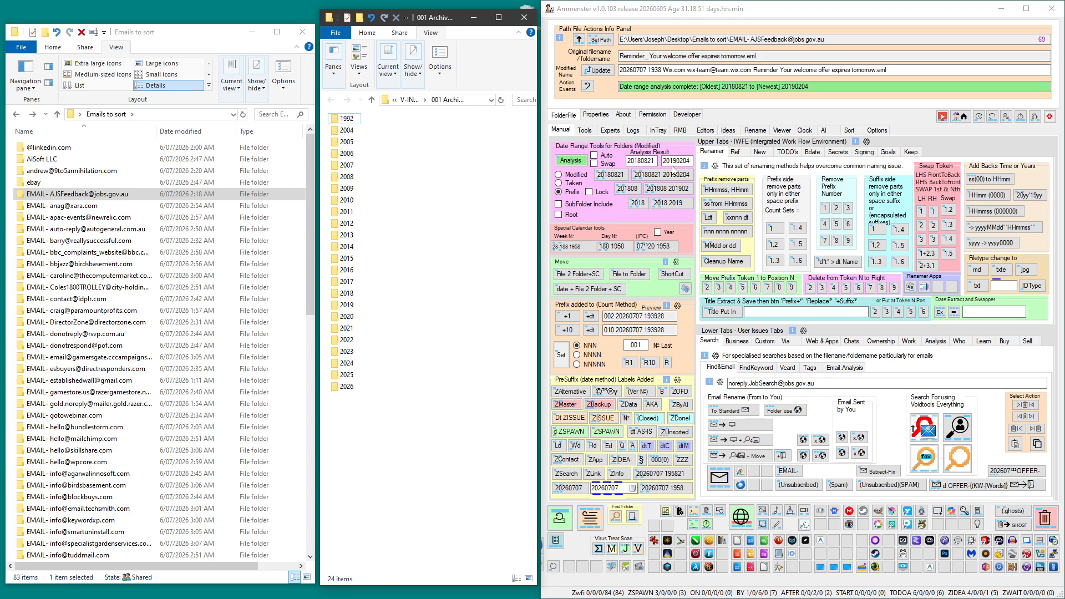
drag(71, 196, 347, 308)
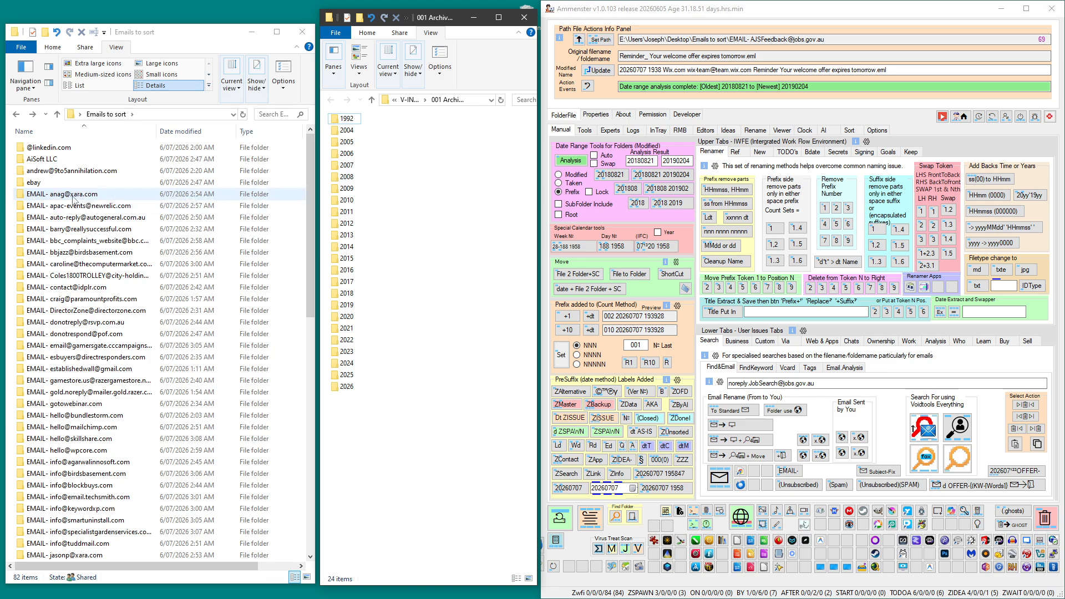
Analyse the date ranges of the xara.com and newrelic.com sender folders and move both into the 2019 archive folder.
drag(74, 194, 575, 162)
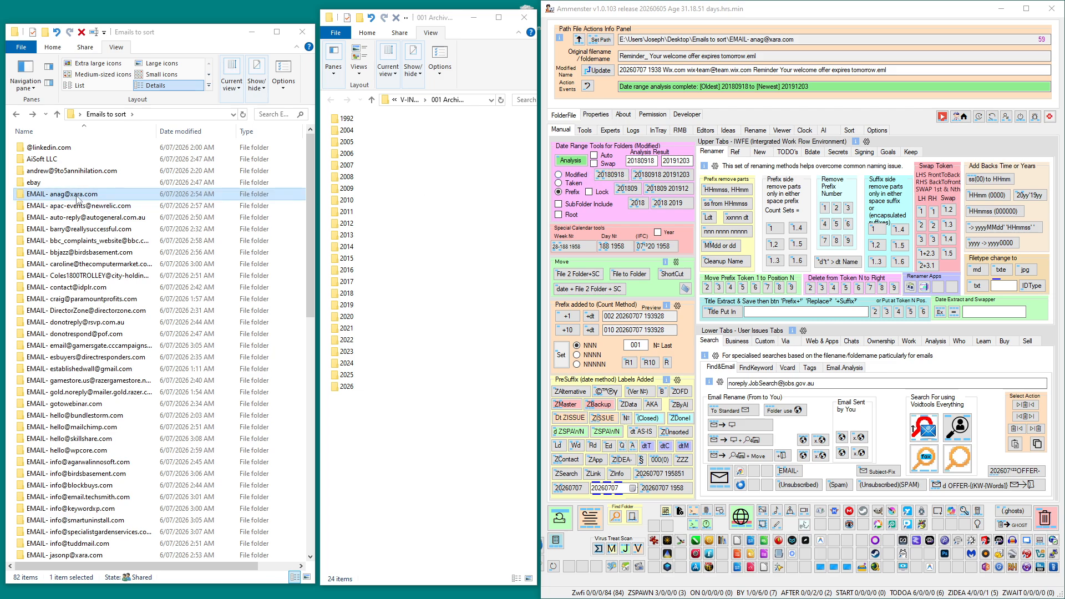
drag(149, 194, 354, 308)
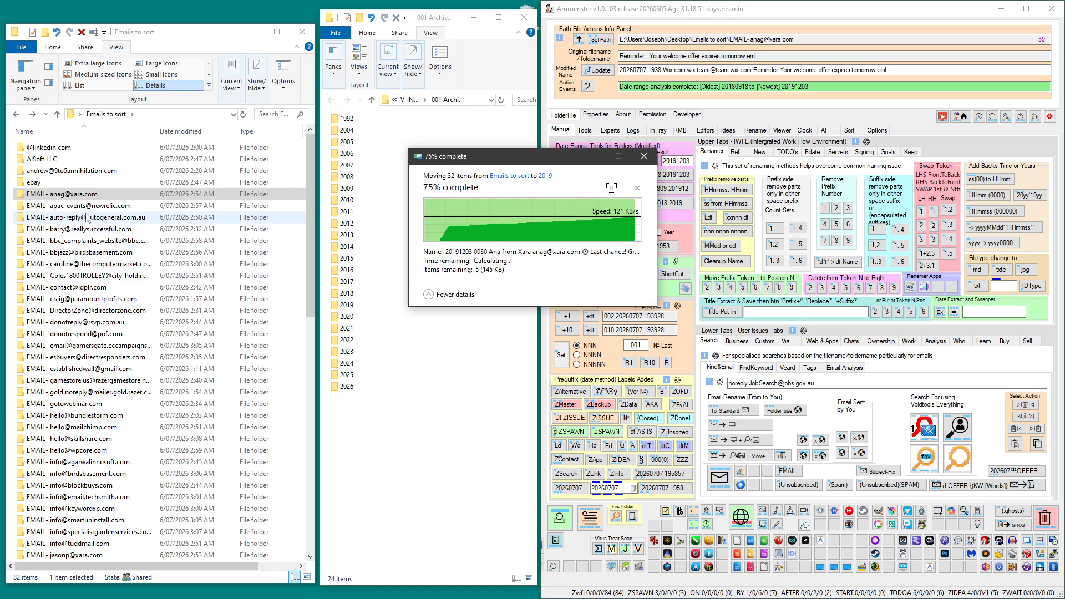
drag(62, 196, 579, 165)
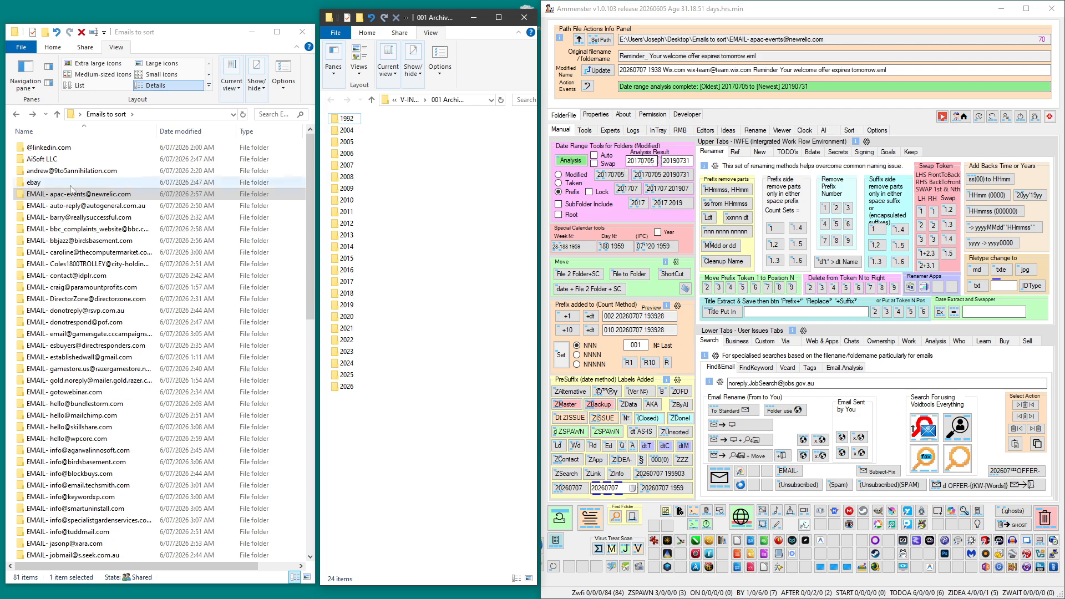
drag(51, 197, 563, 162)
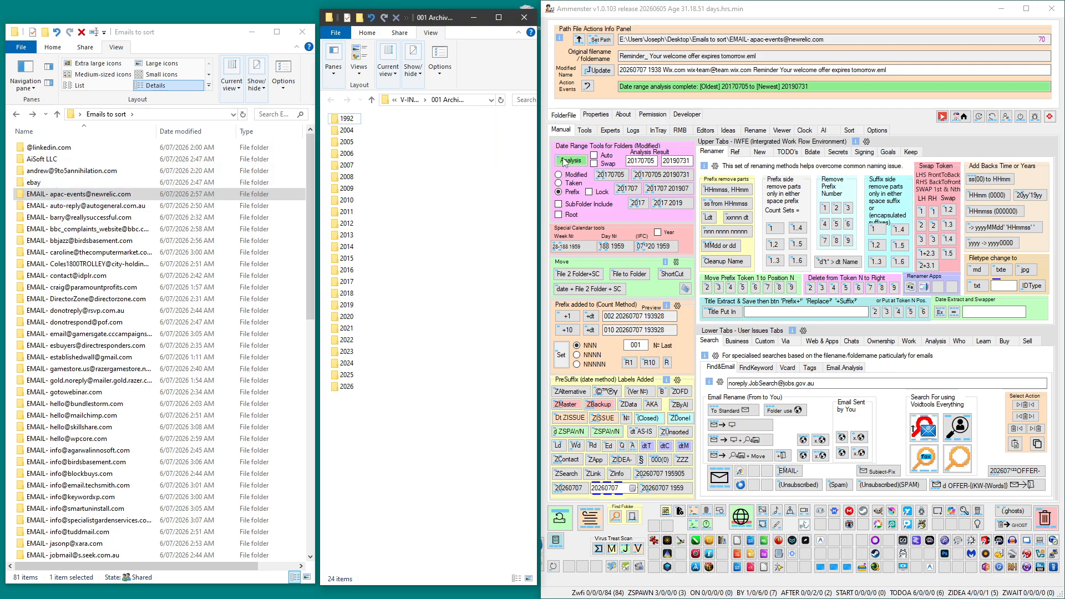
drag(53, 195, 351, 307)
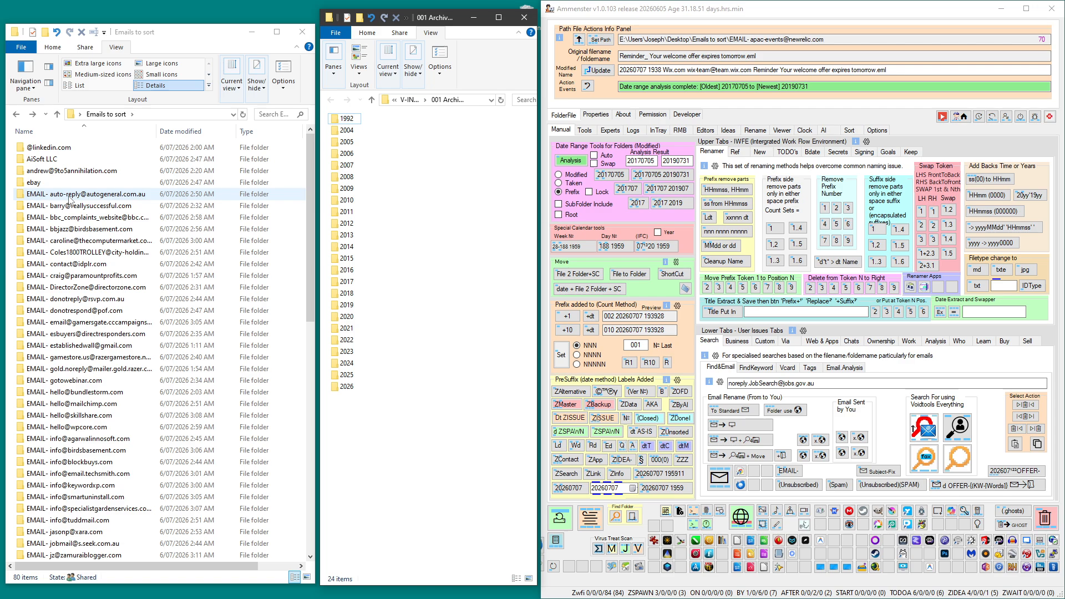
Analyse the date range of the autogeneral.com.au sender folder and move it into the 2018 archive folder.
click(64, 197)
drag(58, 198, 580, 172)
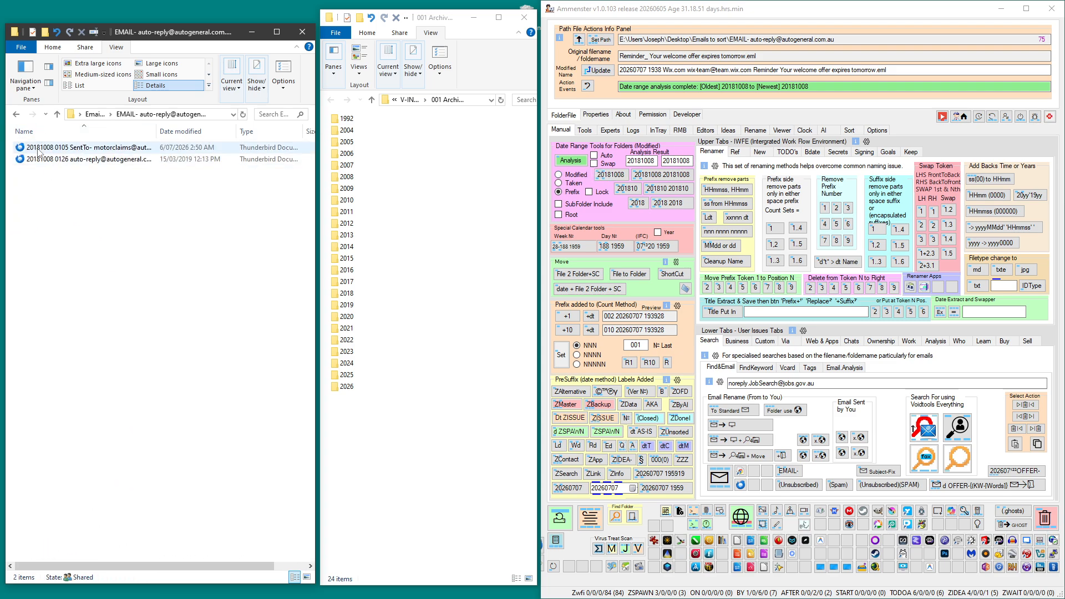
click(16, 114)
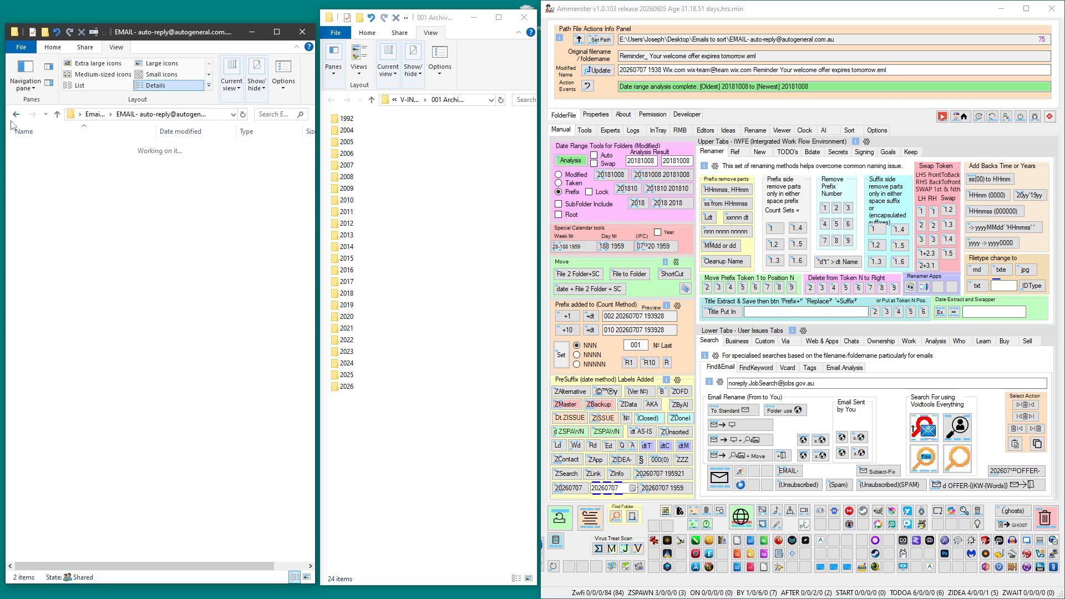
drag(68, 197, 349, 298)
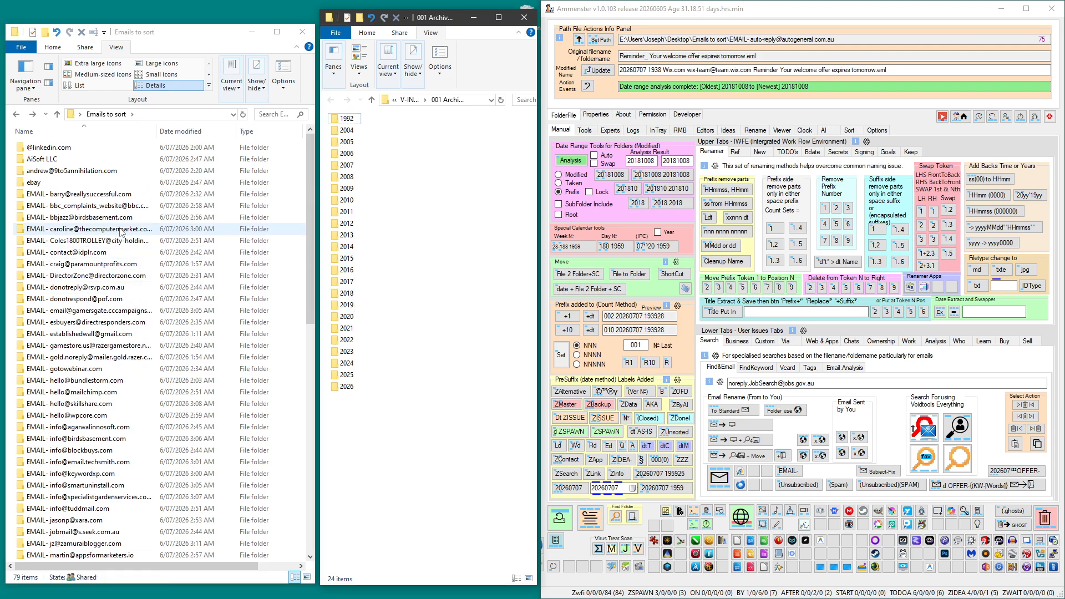
Analyse the date ranges of the reallysuccessful.com and bbc.co.uk sender folders and move both into the 2018 archive folder.
click(81, 197)
drag(80, 197, 563, 172)
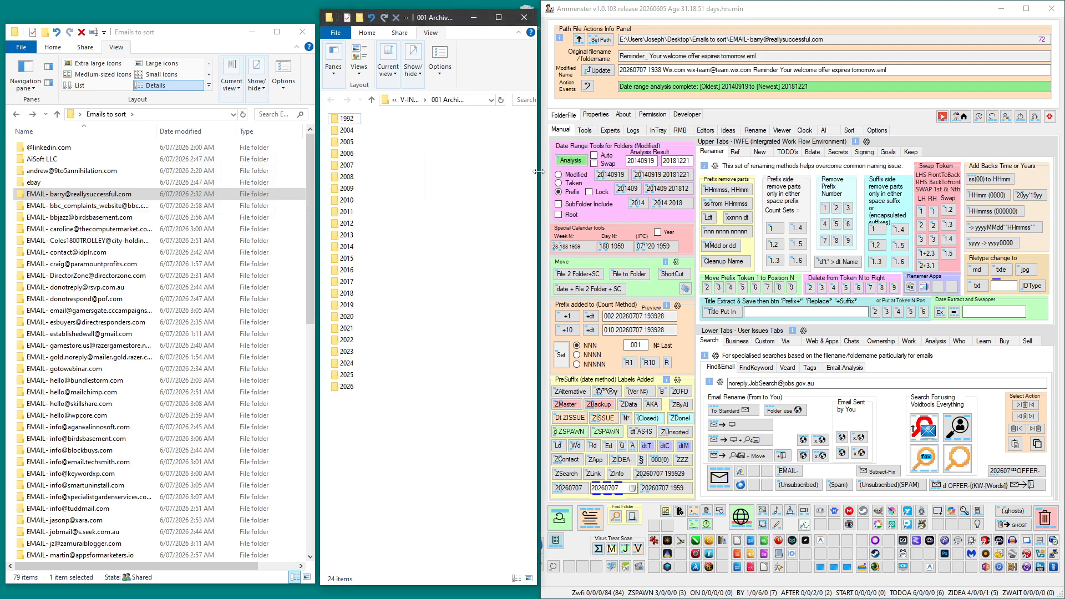
drag(166, 194, 352, 296)
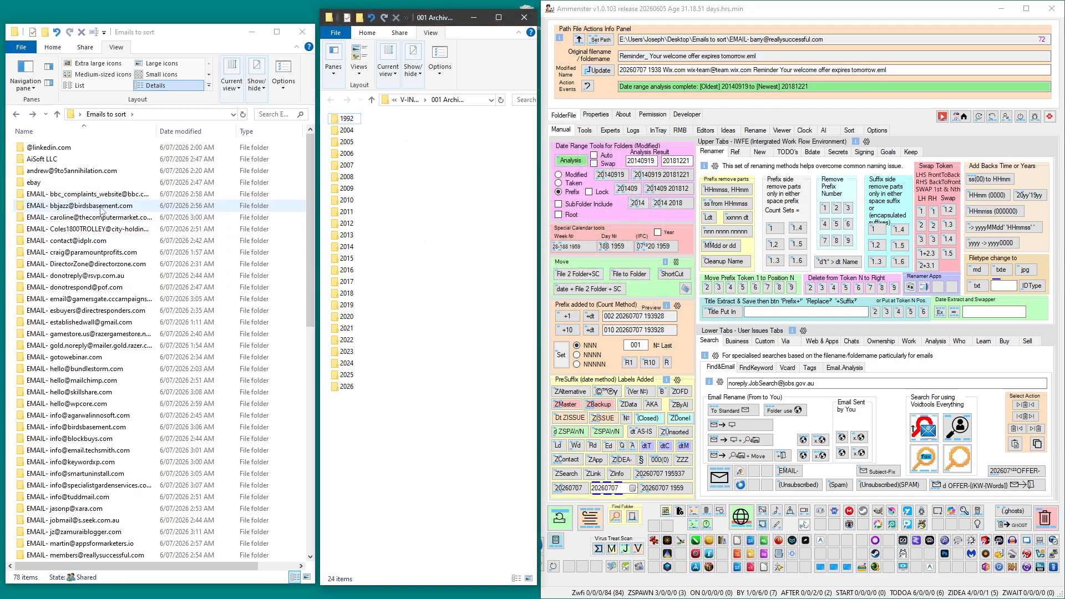
click(76, 196)
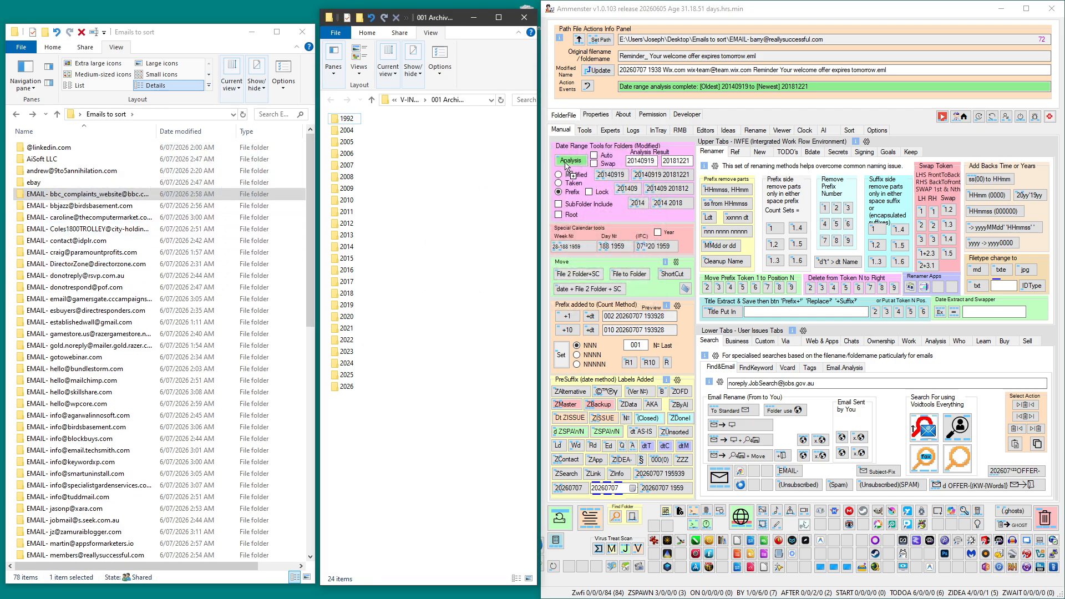
click(568, 161)
drag(156, 195, 347, 294)
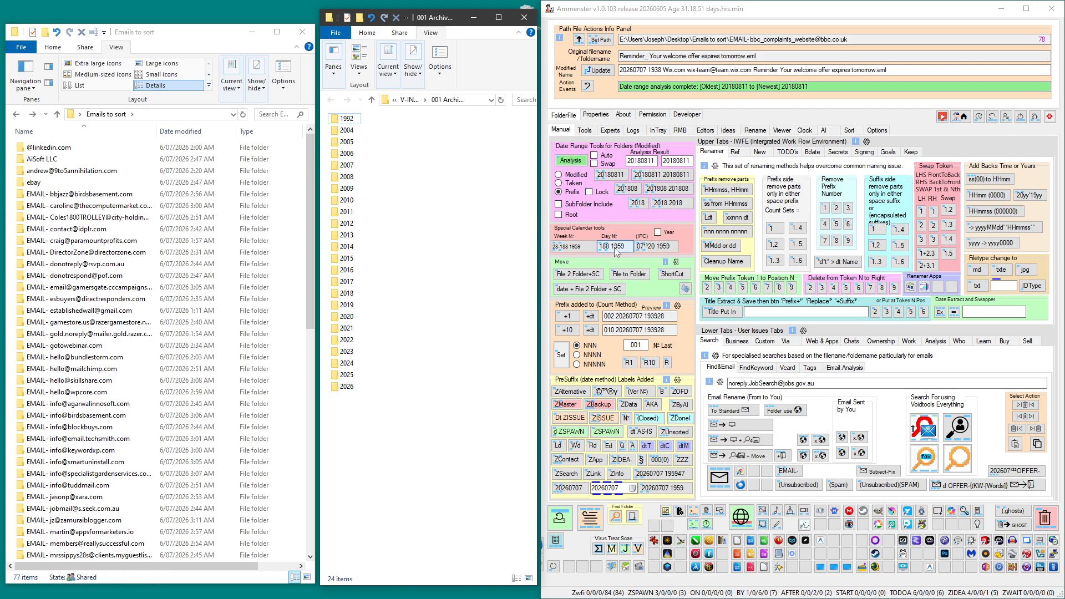
click(1025, 9)
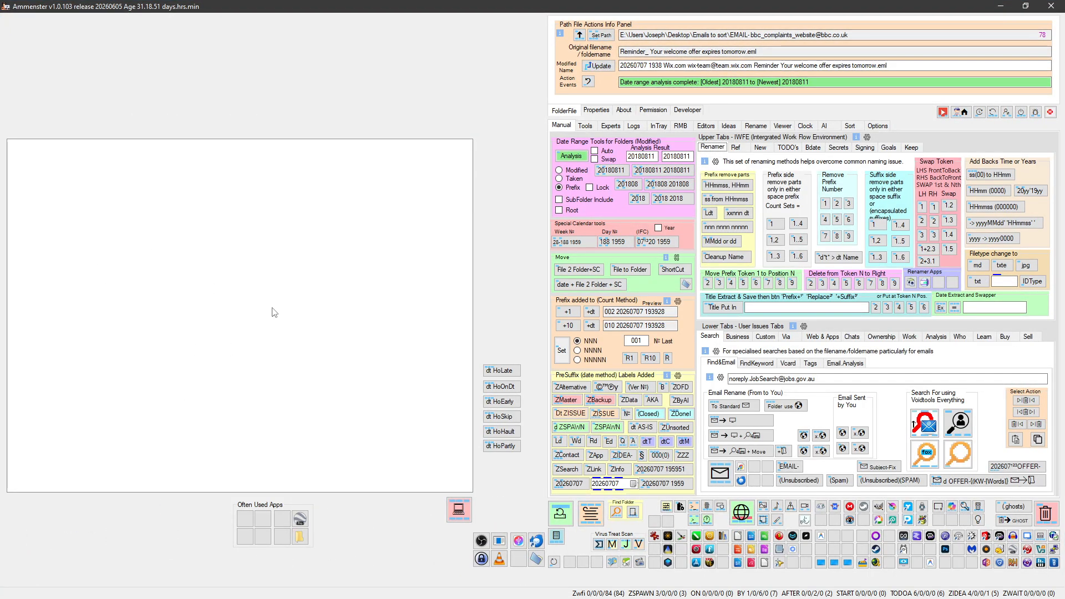
click(1024, 5)
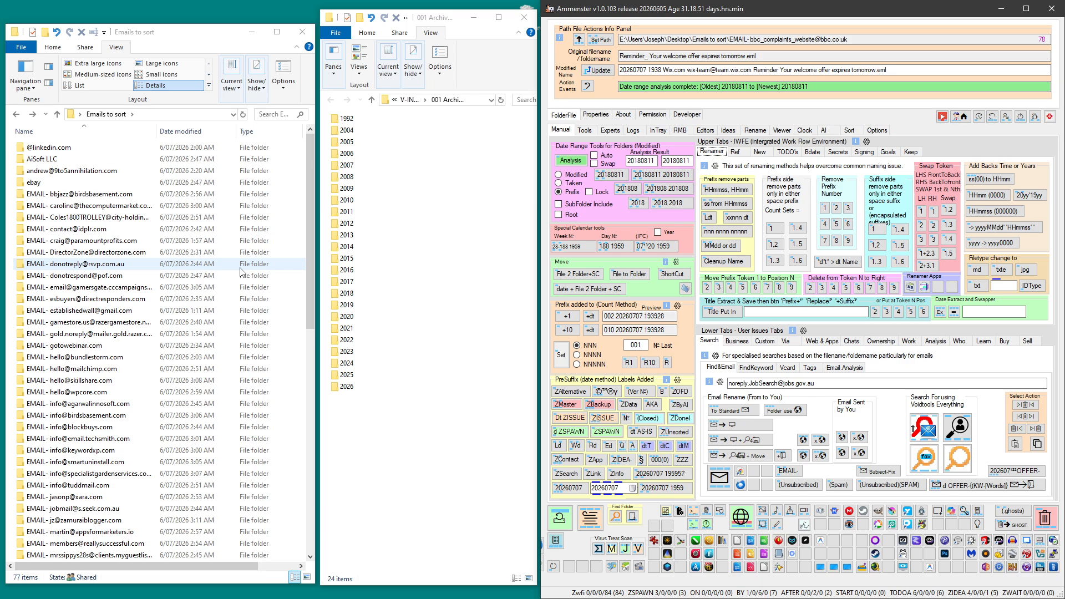
Analyse the date range of the rsvp.com.au sender folder, check the email inside, and move the folder into the 2018 archive folder.
drag(76, 268, 573, 211)
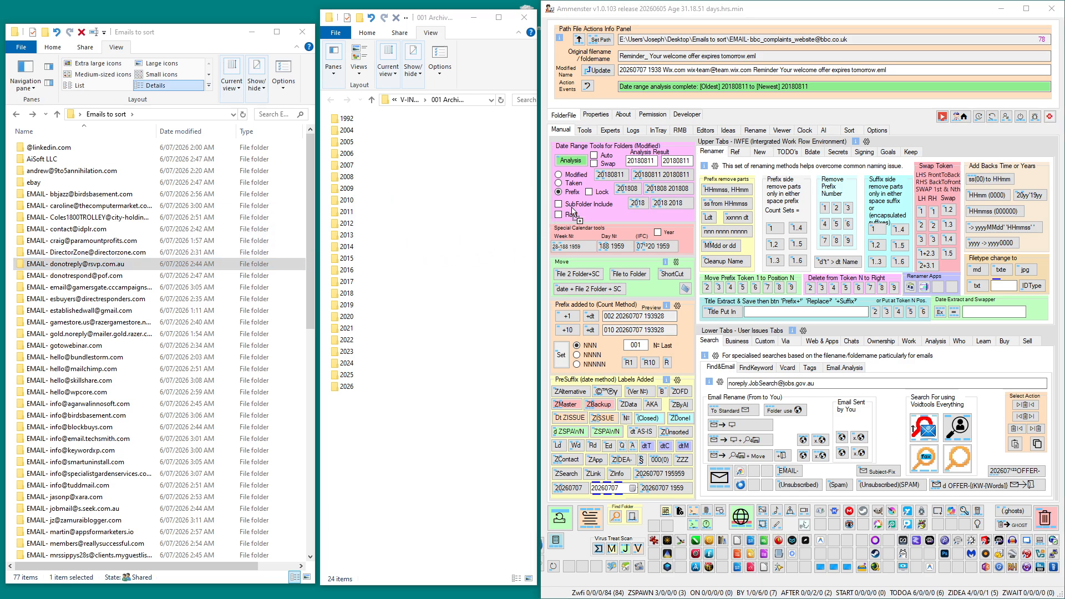
drag(582, 161, 581, 162)
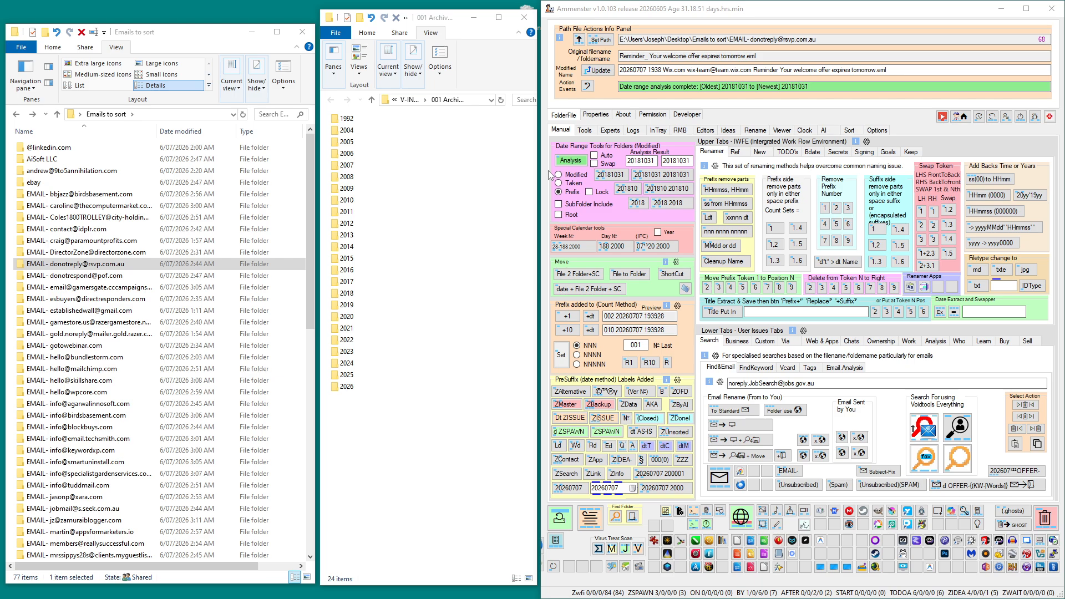
double_click(100, 264)
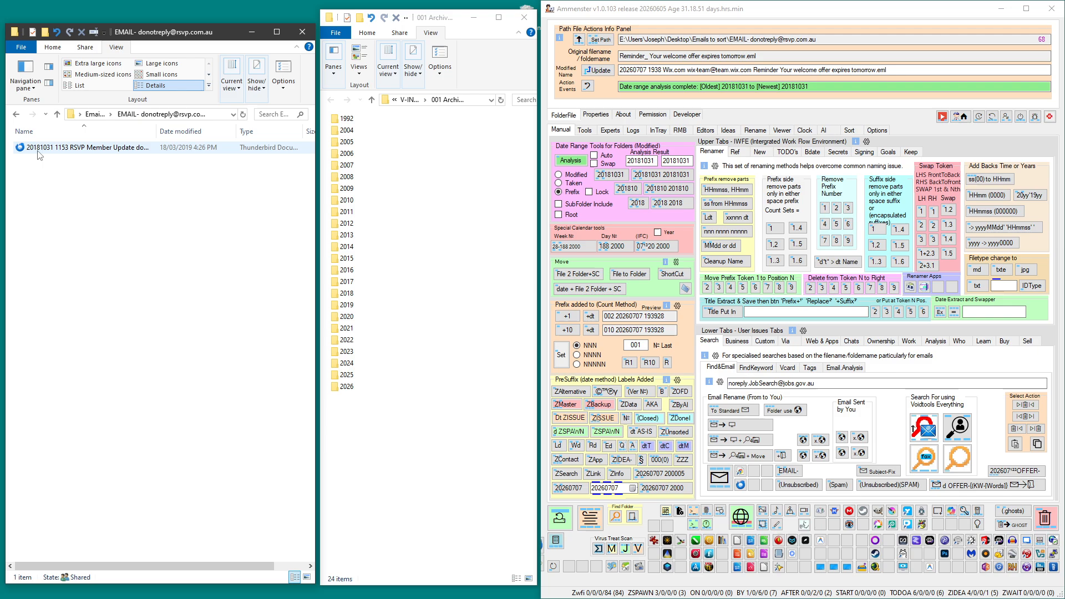
click(16, 113)
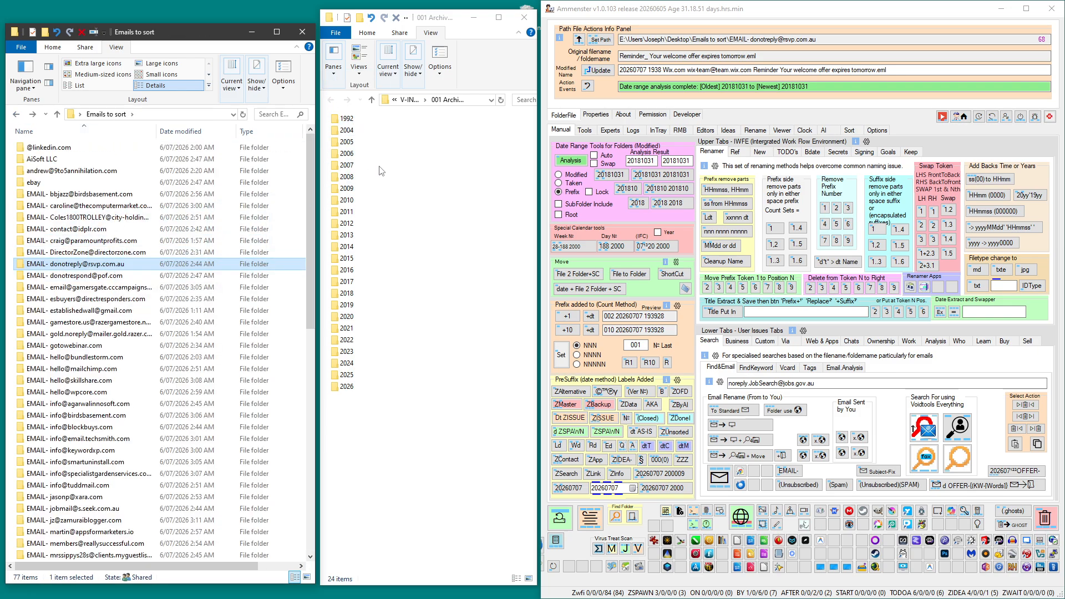
drag(89, 265, 353, 298)
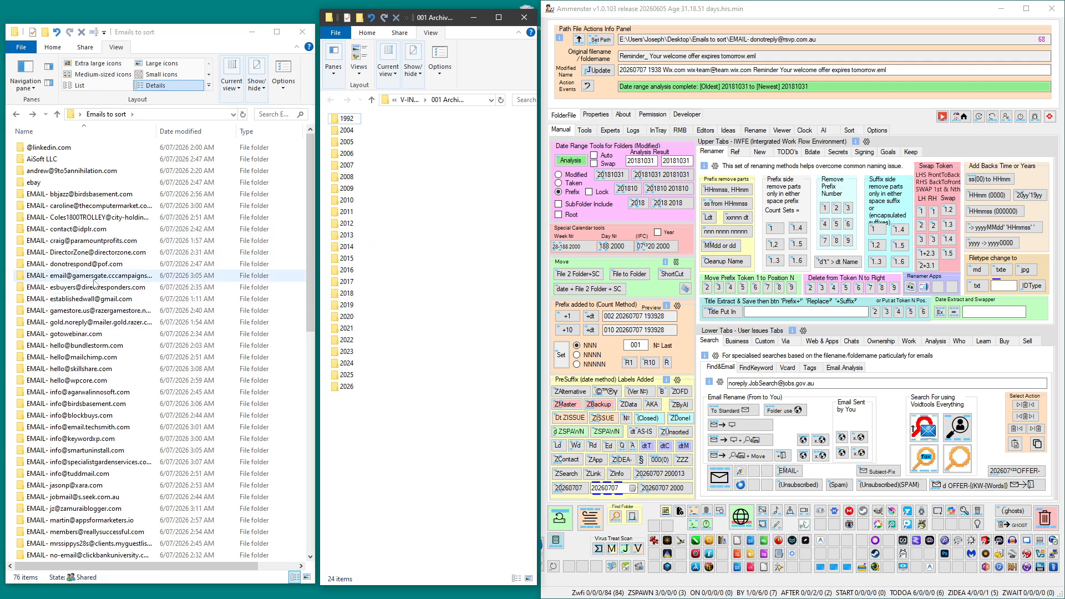
Analyse the date ranges of the pof.com and gamersgate.cccampaigns.com sender folders and move them into archive folders 2021 and 2020 respectively.
drag(70, 266, 565, 161)
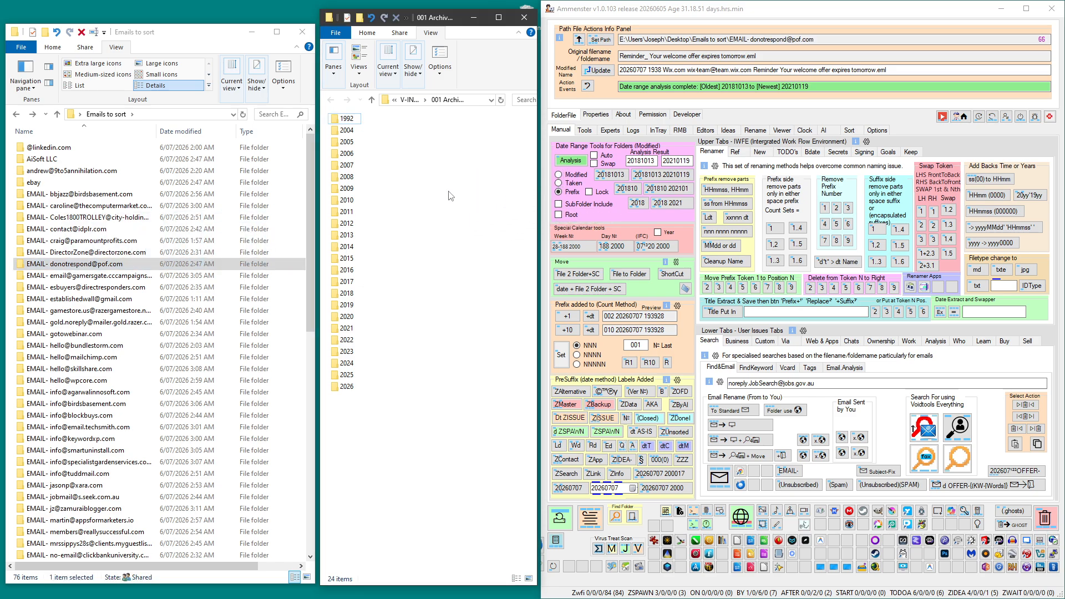
click(44, 269)
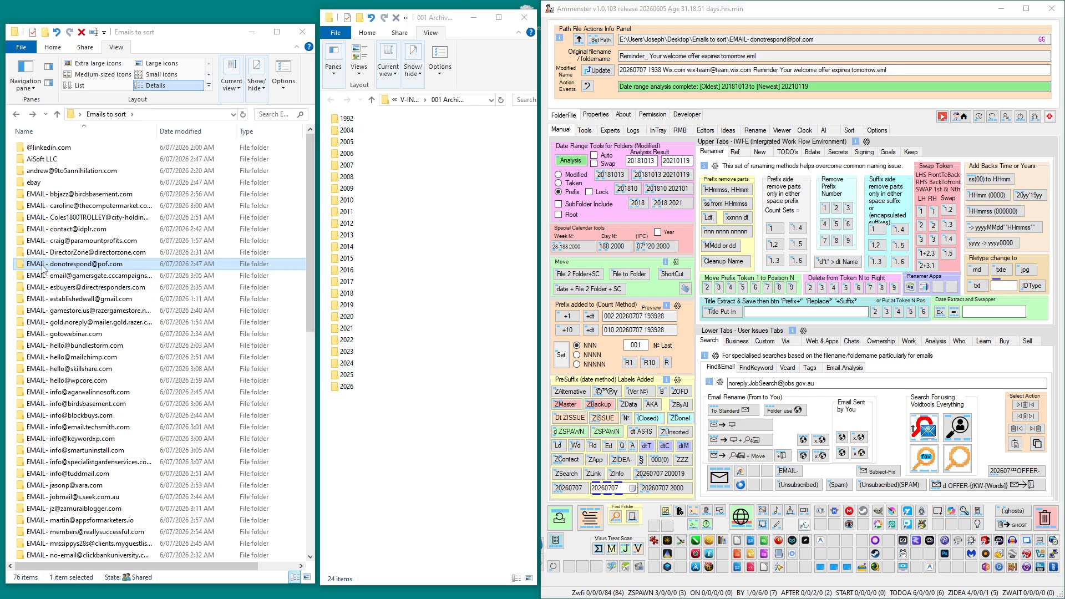
drag(44, 269, 343, 330)
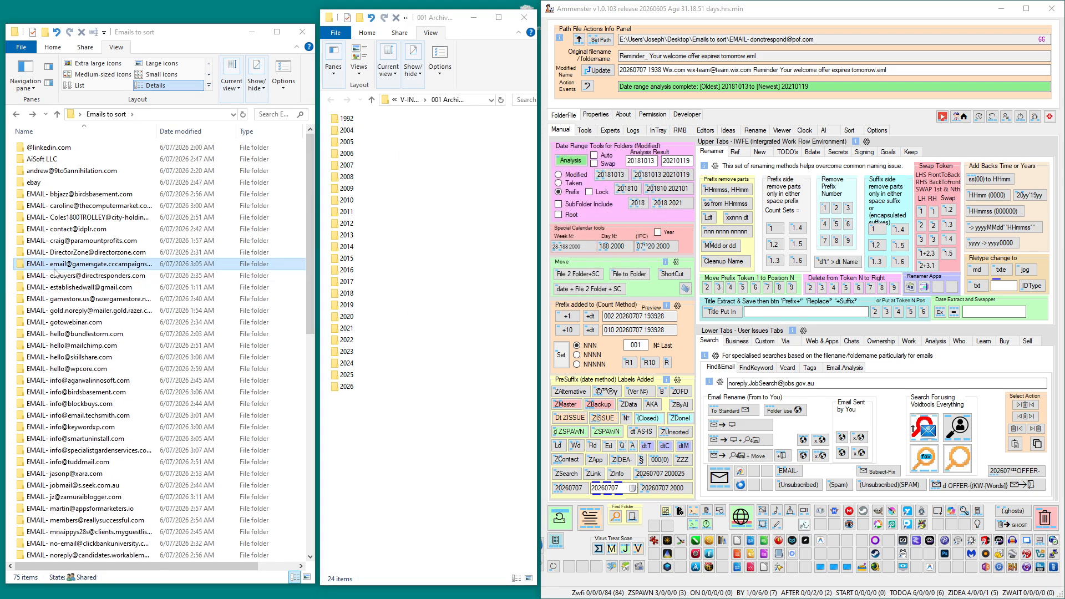
drag(55, 266, 577, 164)
click(56, 266)
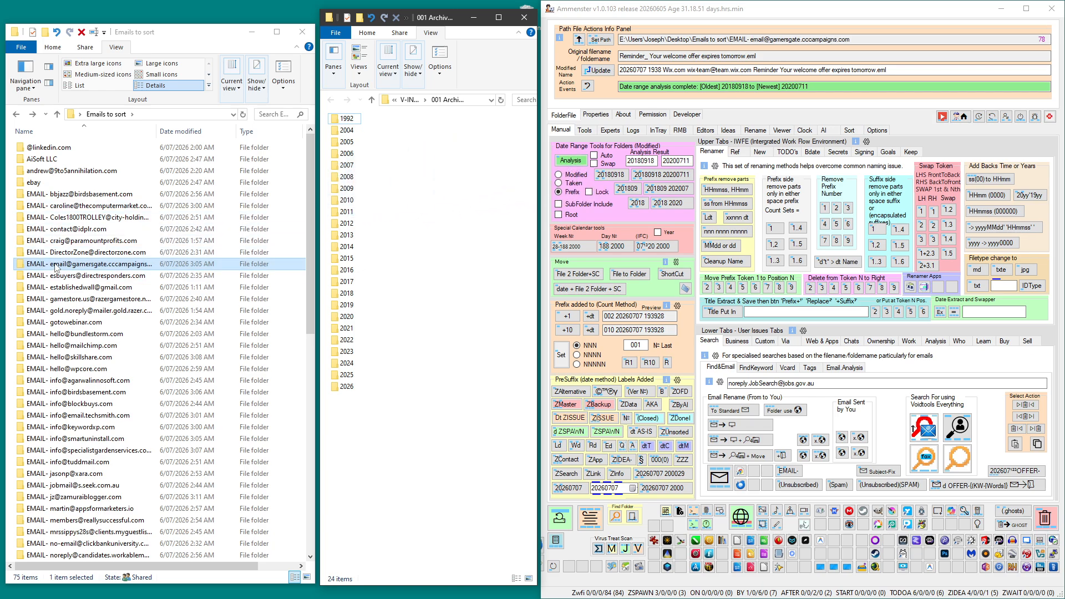
drag(56, 267, 344, 317)
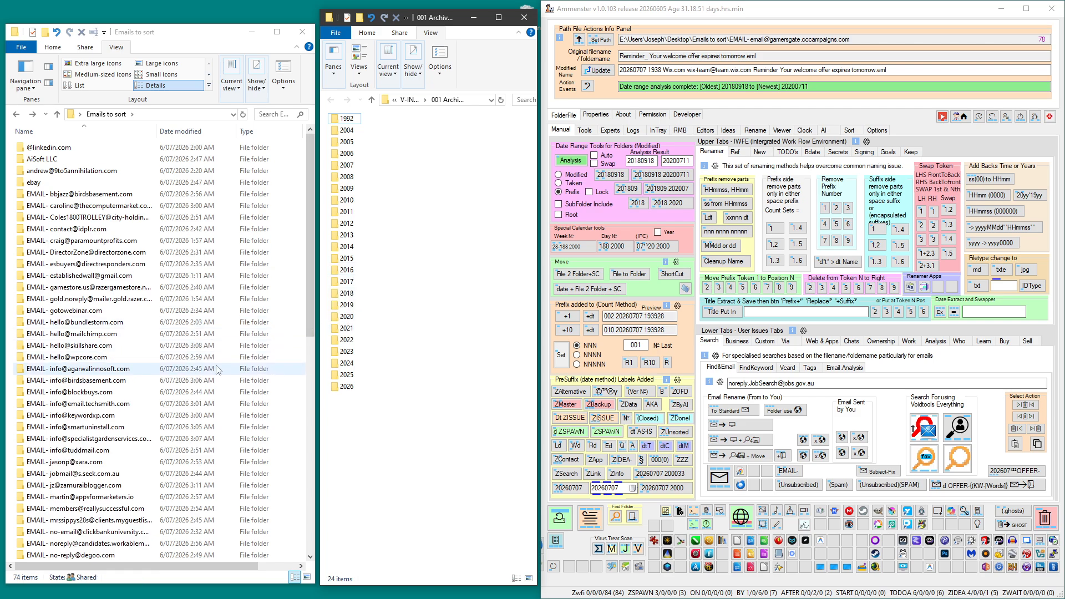
Analyse the date range of the zamuraiblogger.com support sender folder and move it into the 2018 archive folder.
scroll(155, 397, down, 11)
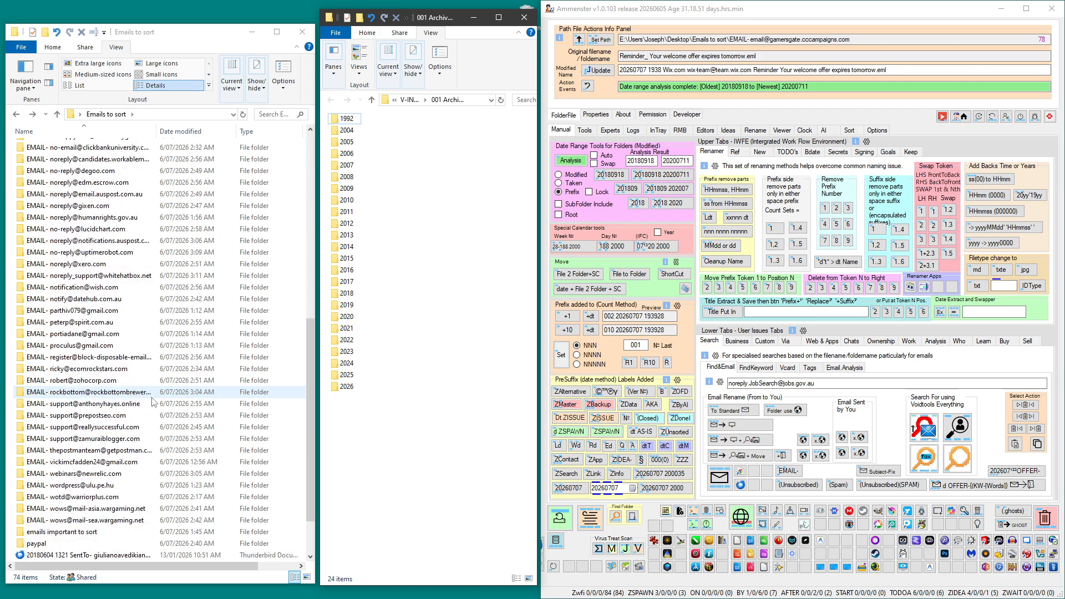
click(80, 439)
drag(81, 439, 691, 174)
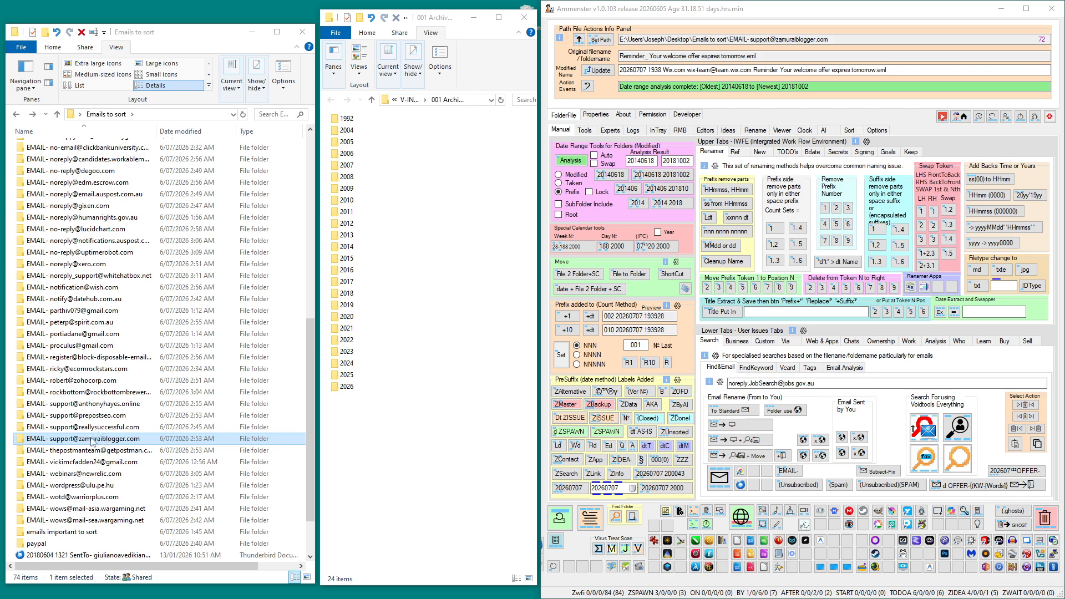
drag(92, 441, 355, 298)
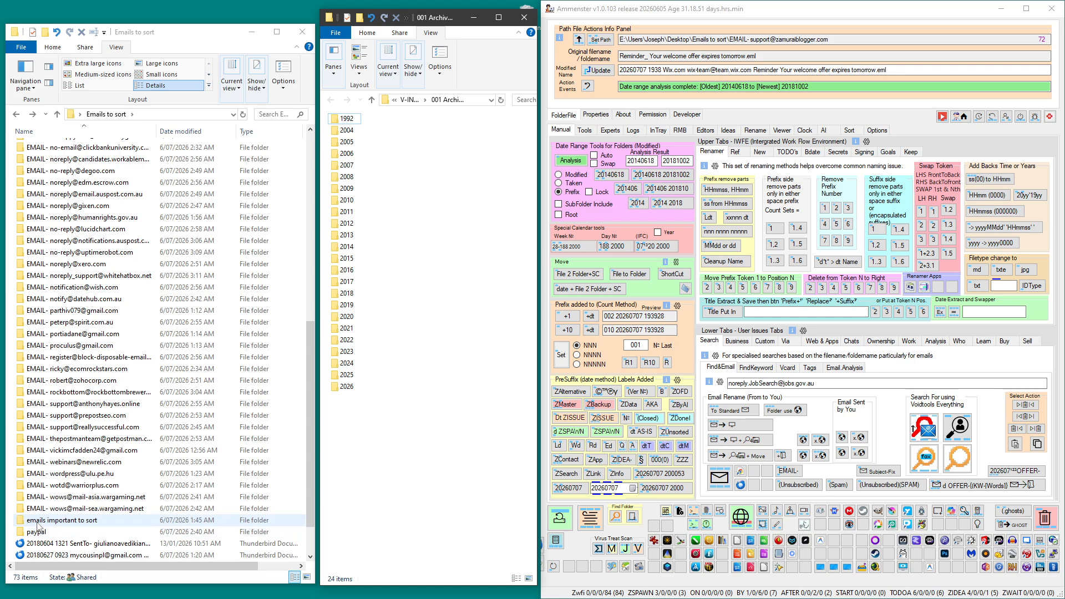
Analyse the date ranges of the mail-sea.wargaming.net and mail-asia.wargaming.net sender folders and move both into the 2020 archive folder.
drag(47, 509, 686, 160)
drag(583, 160, 581, 161)
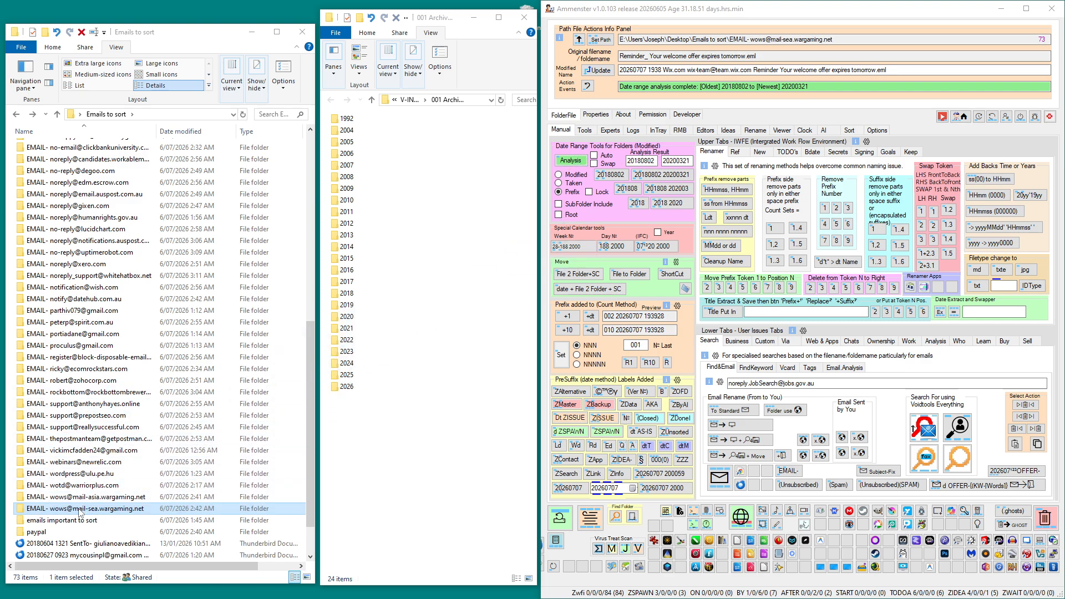
drag(83, 508, 347, 320)
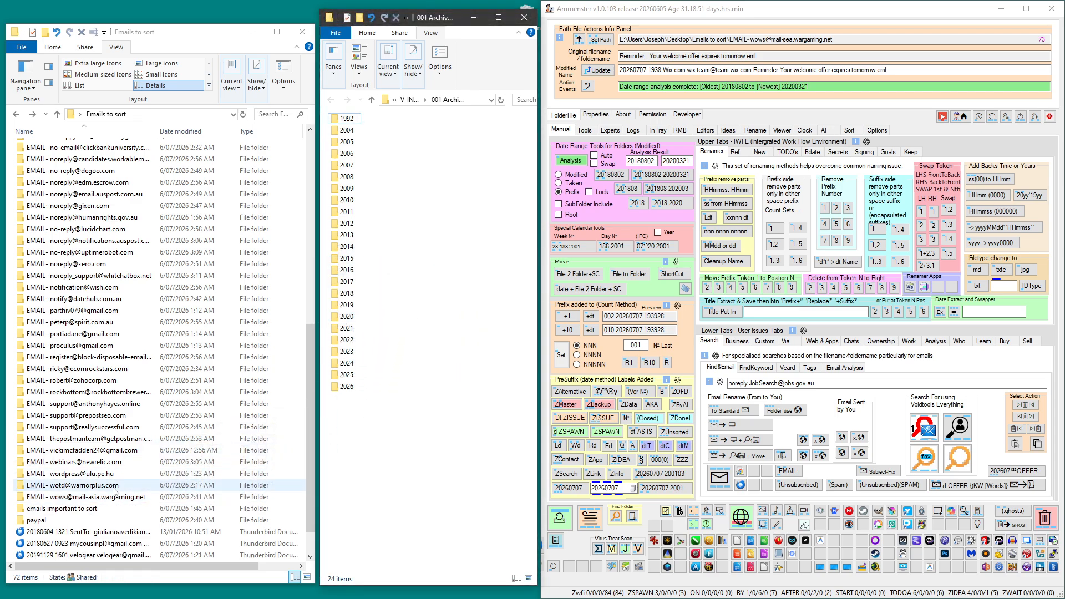
click(570, 160)
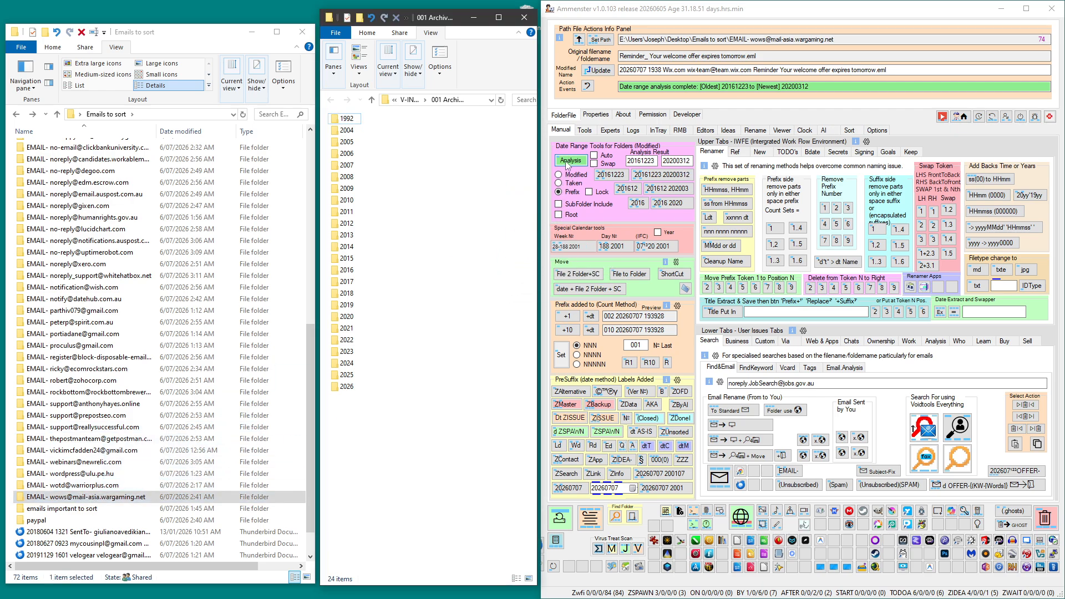
drag(94, 498, 346, 321)
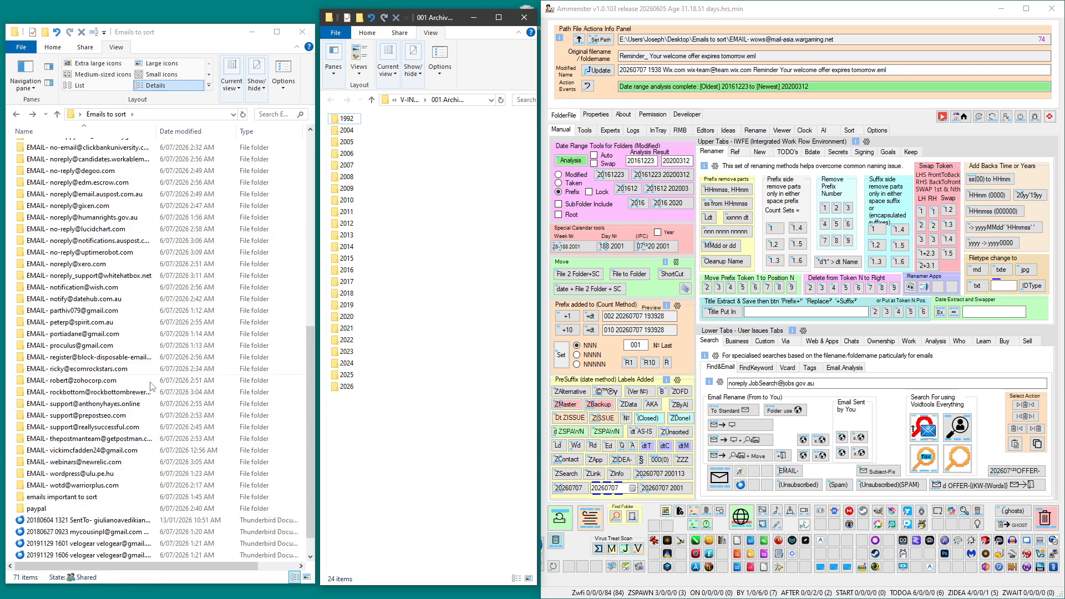
Check the emails inside the 9to5annihilation.com sender folder and add the EMAIL- prefix to the folder's name.
scroll(138, 372, up, 11)
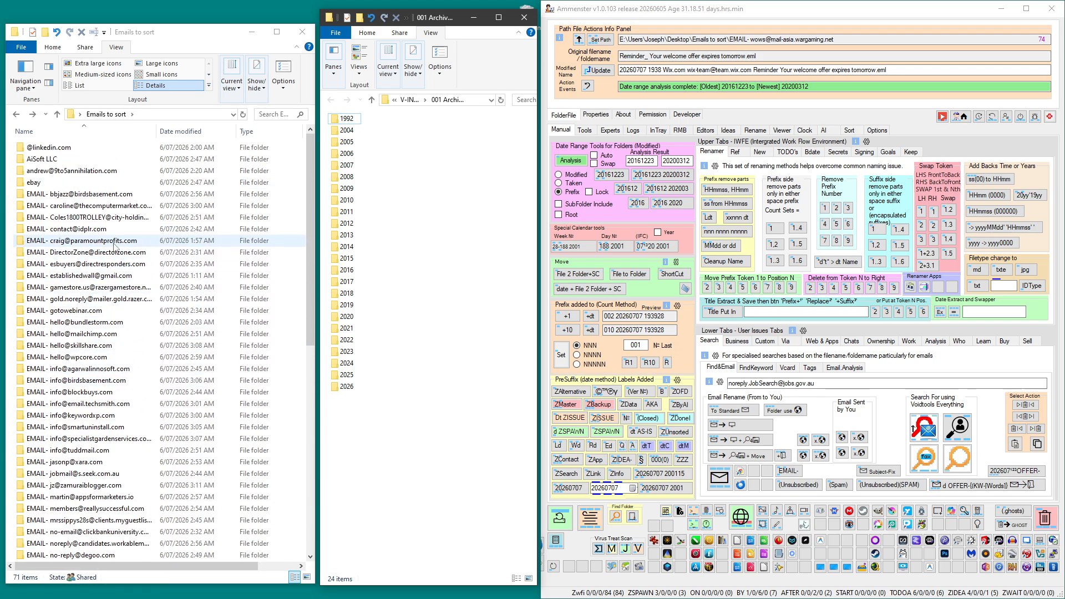
double_click(78, 171)
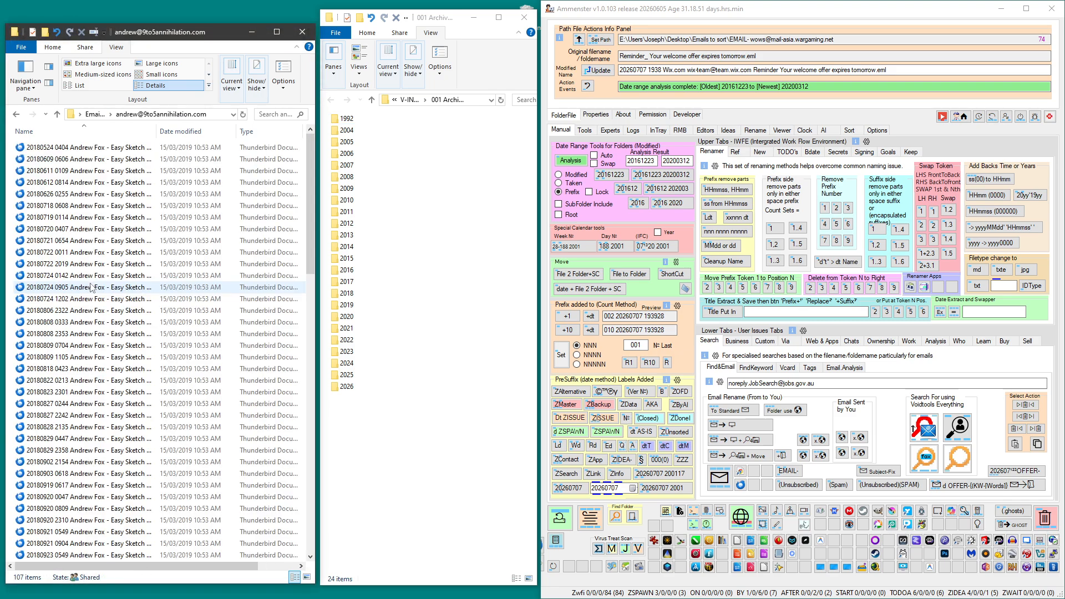
key(alt+Left)
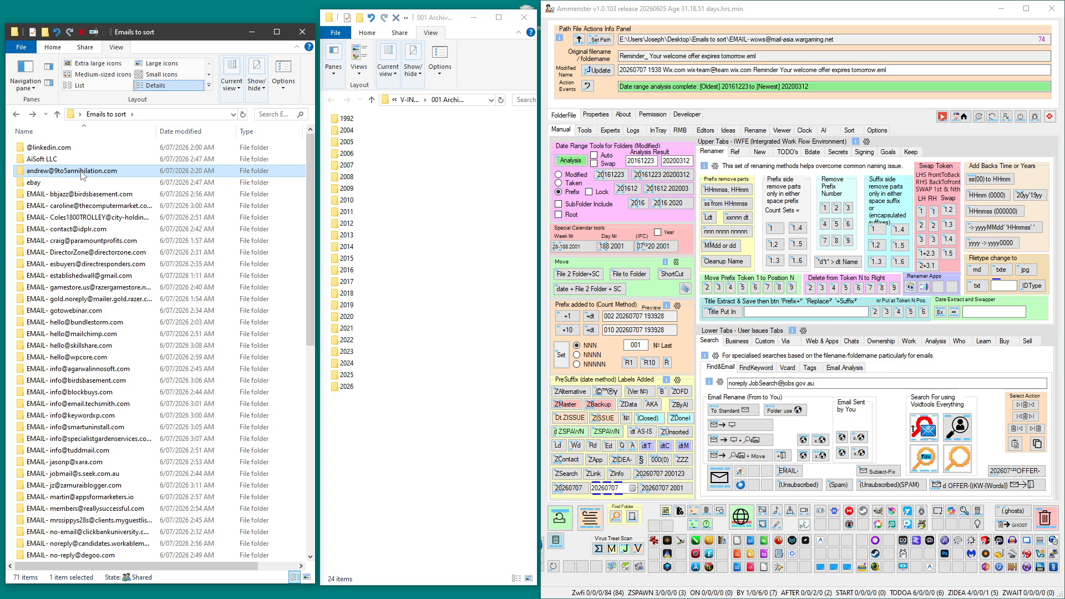
drag(82, 176, 734, 489)
click(785, 472)
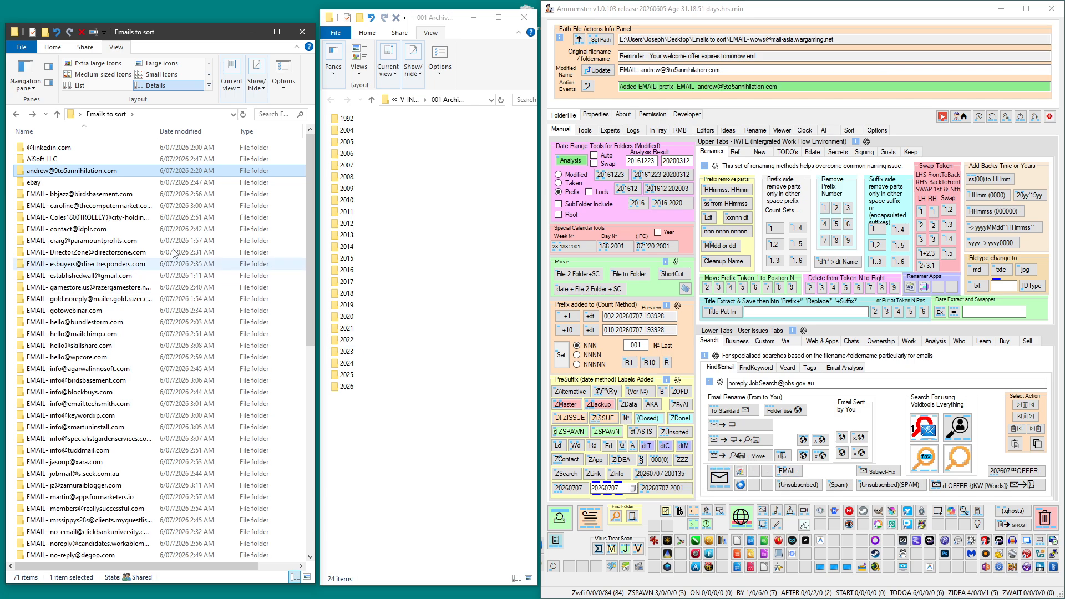
double_click(46, 181)
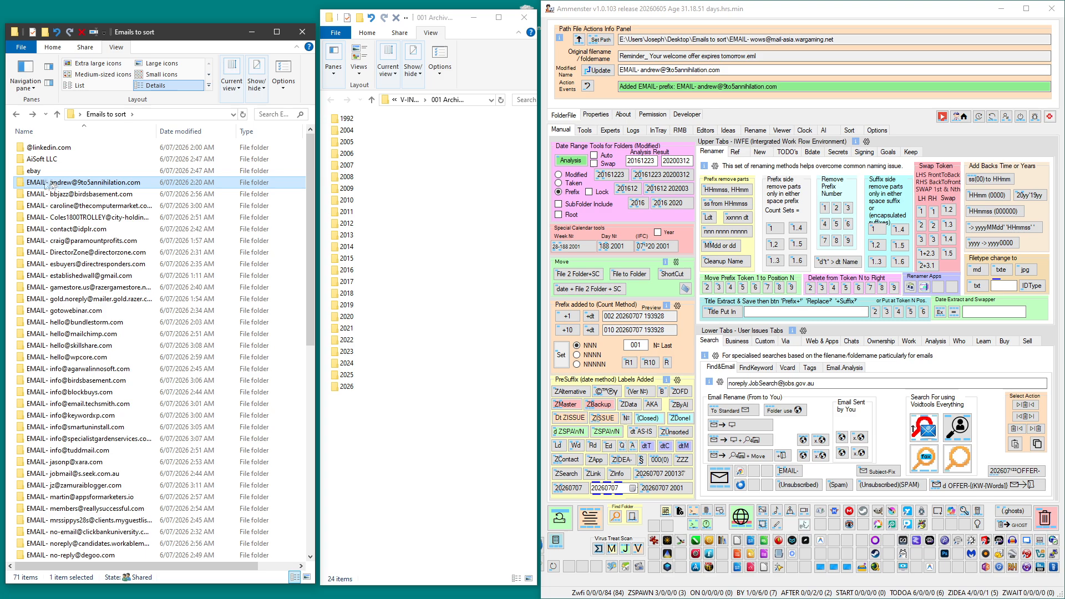
Analyse the date range of the 9to5annihilation.com sender folder and move it into the 2019 archive folder.
drag(48, 184, 572, 173)
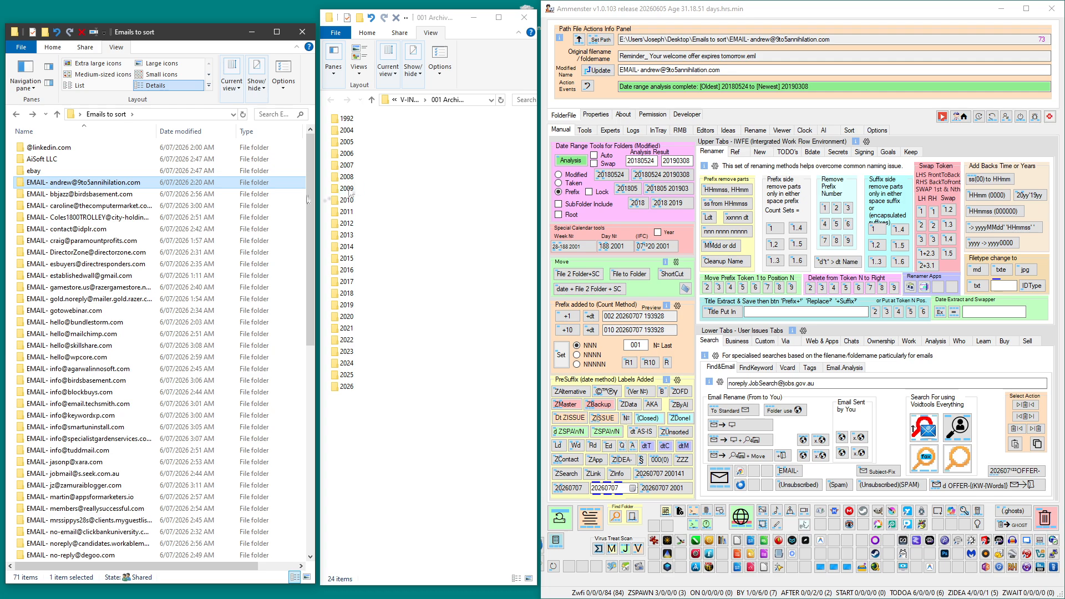
drag(74, 182, 347, 307)
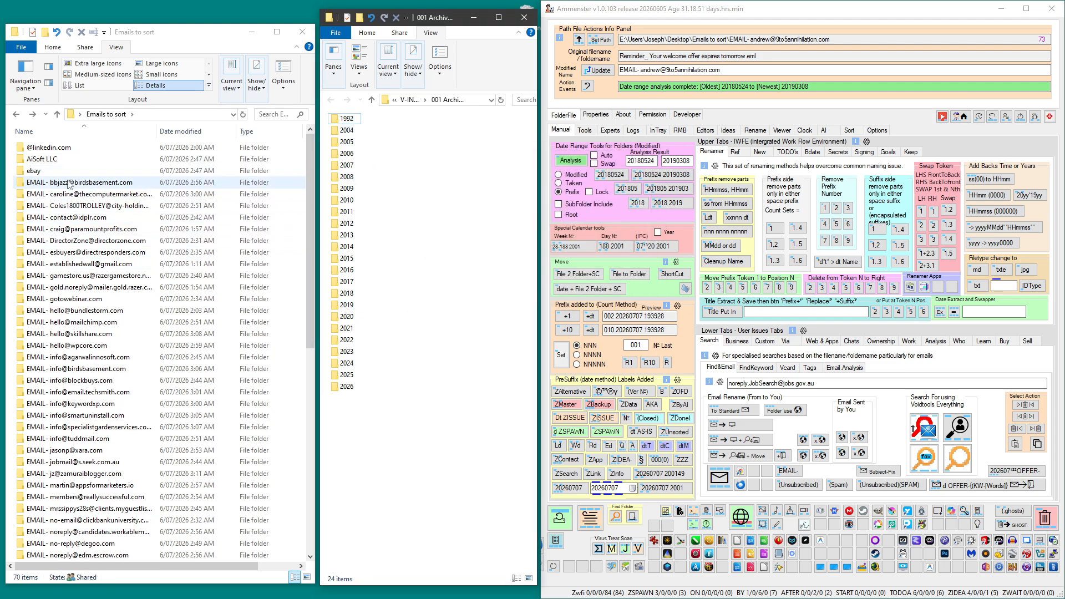
Analyse the date ranges of the birdsbasement.com bbjazz and thecomputermarket.com sender folders and move them into archive folders 2018 and 2020 respectively.
drag(71, 185, 569, 162)
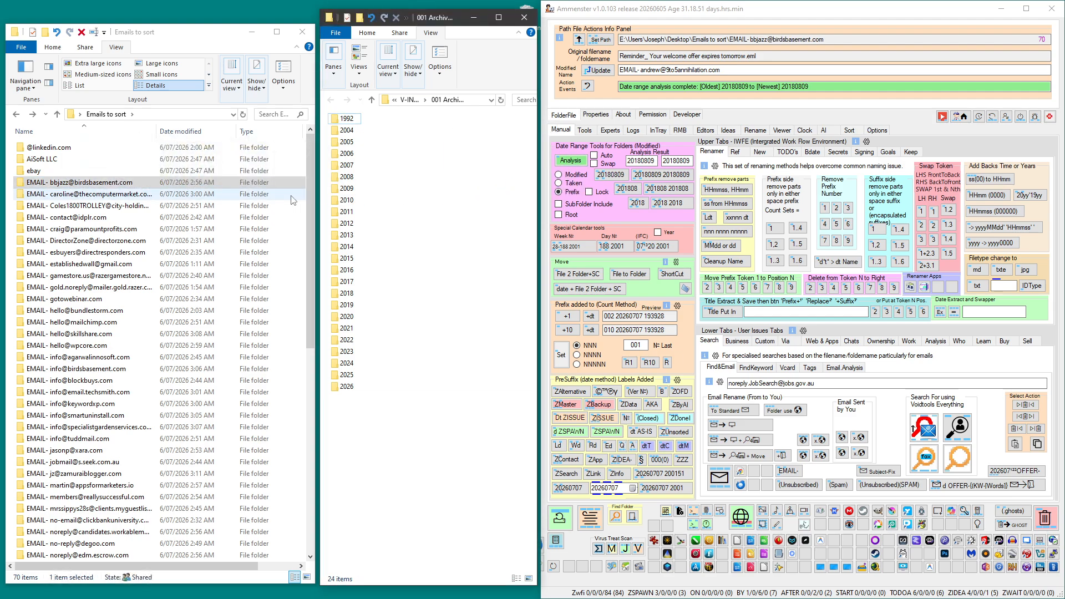
click(63, 183)
drag(63, 183, 342, 298)
drag(89, 183, 562, 160)
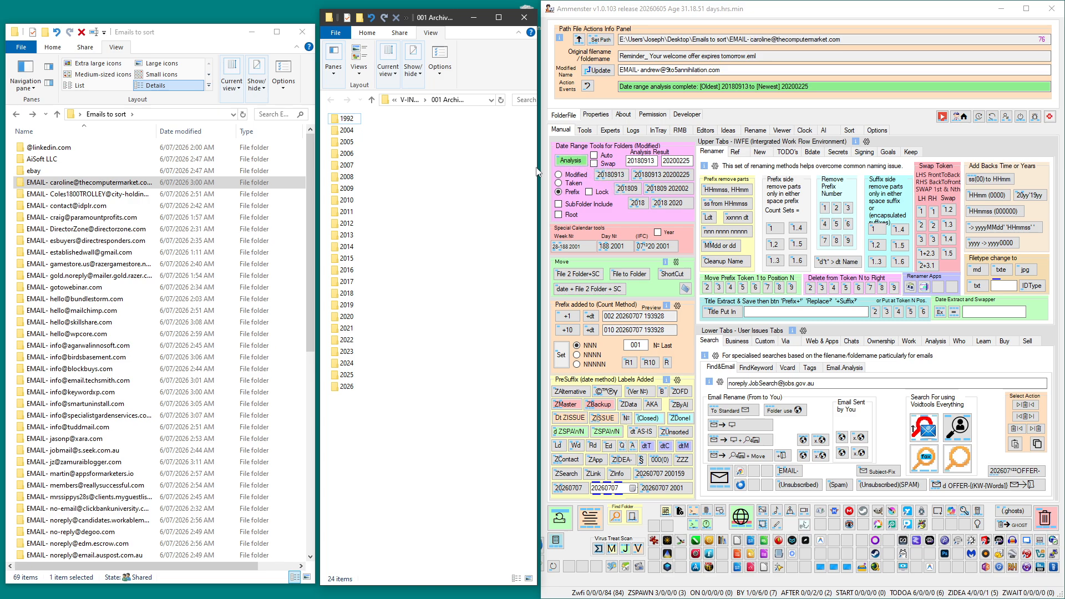
drag(155, 183, 344, 317)
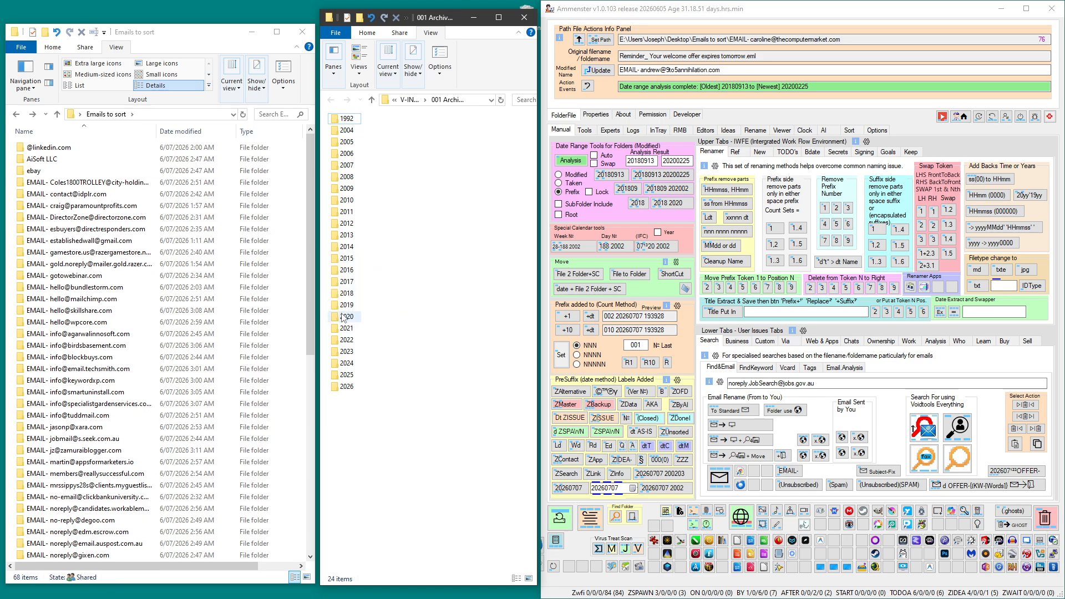